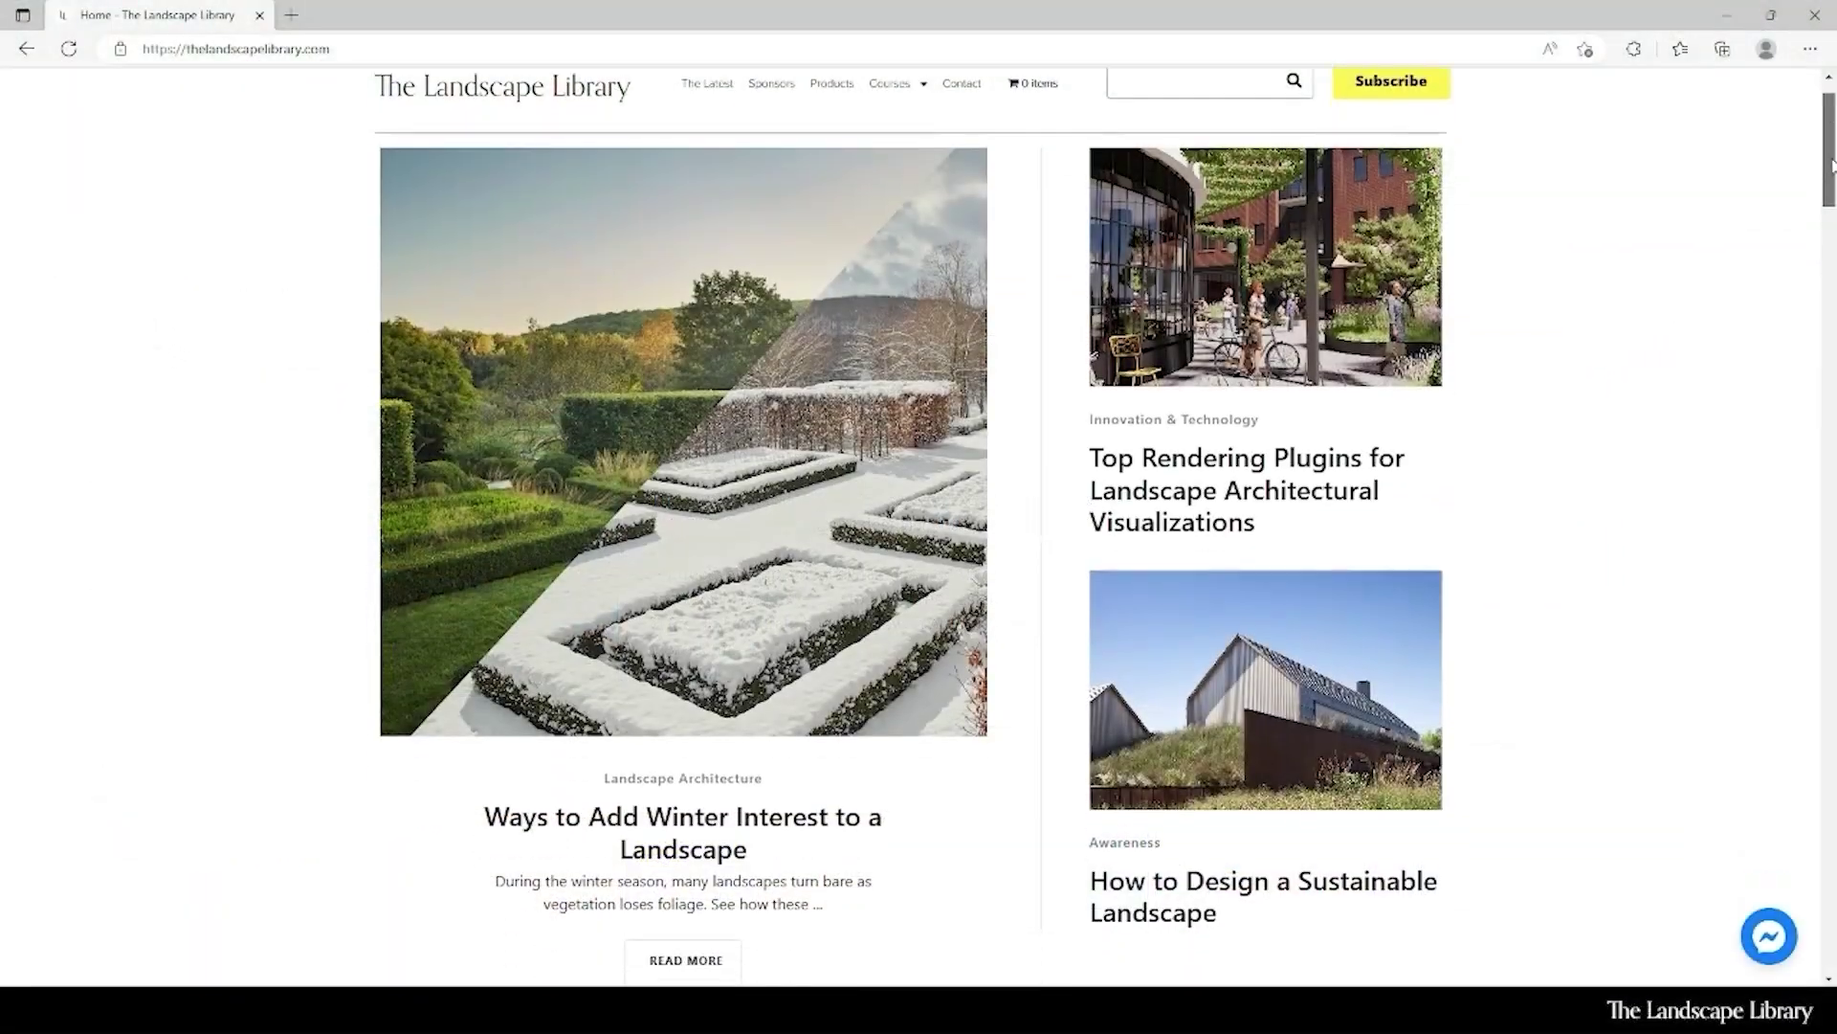
Scroll the AutoCAD for Landscape Design course page down to the About the course section
scroll(919, 517, "down", 8)
scroll(919, 517, "down", 15)
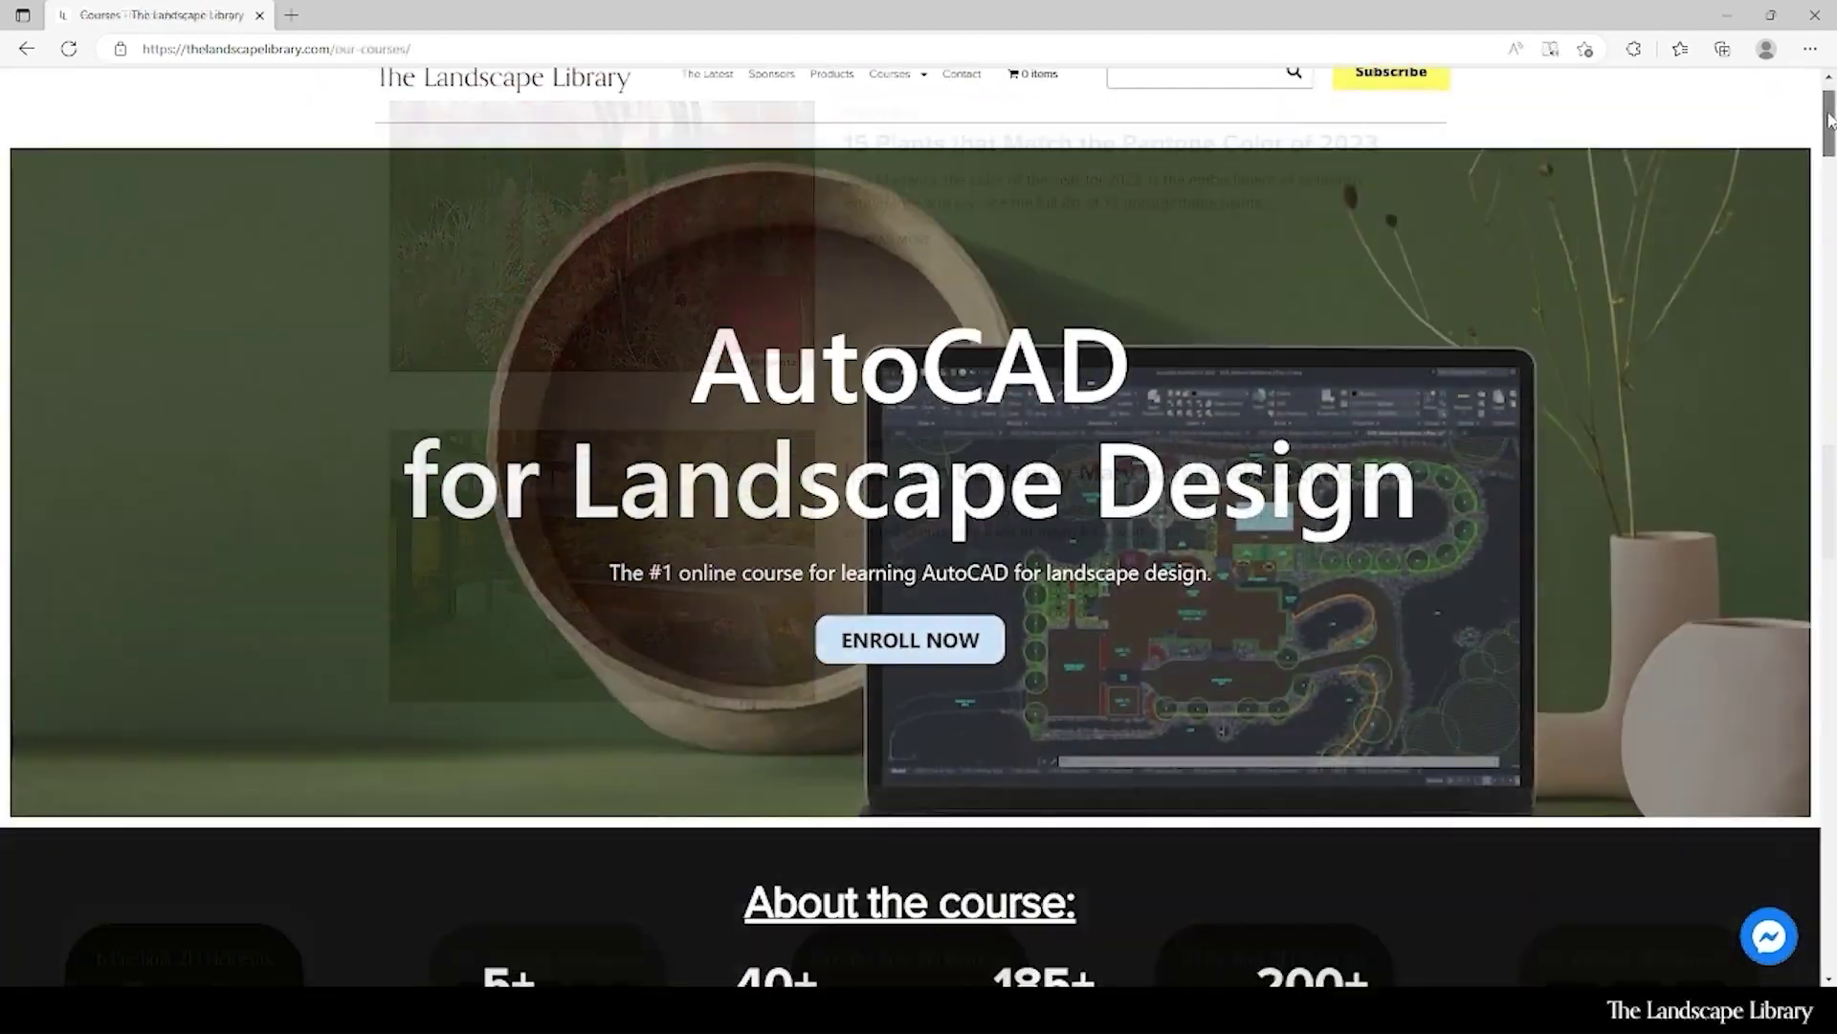
left_click_drag(1828, 112, 1789, 326)
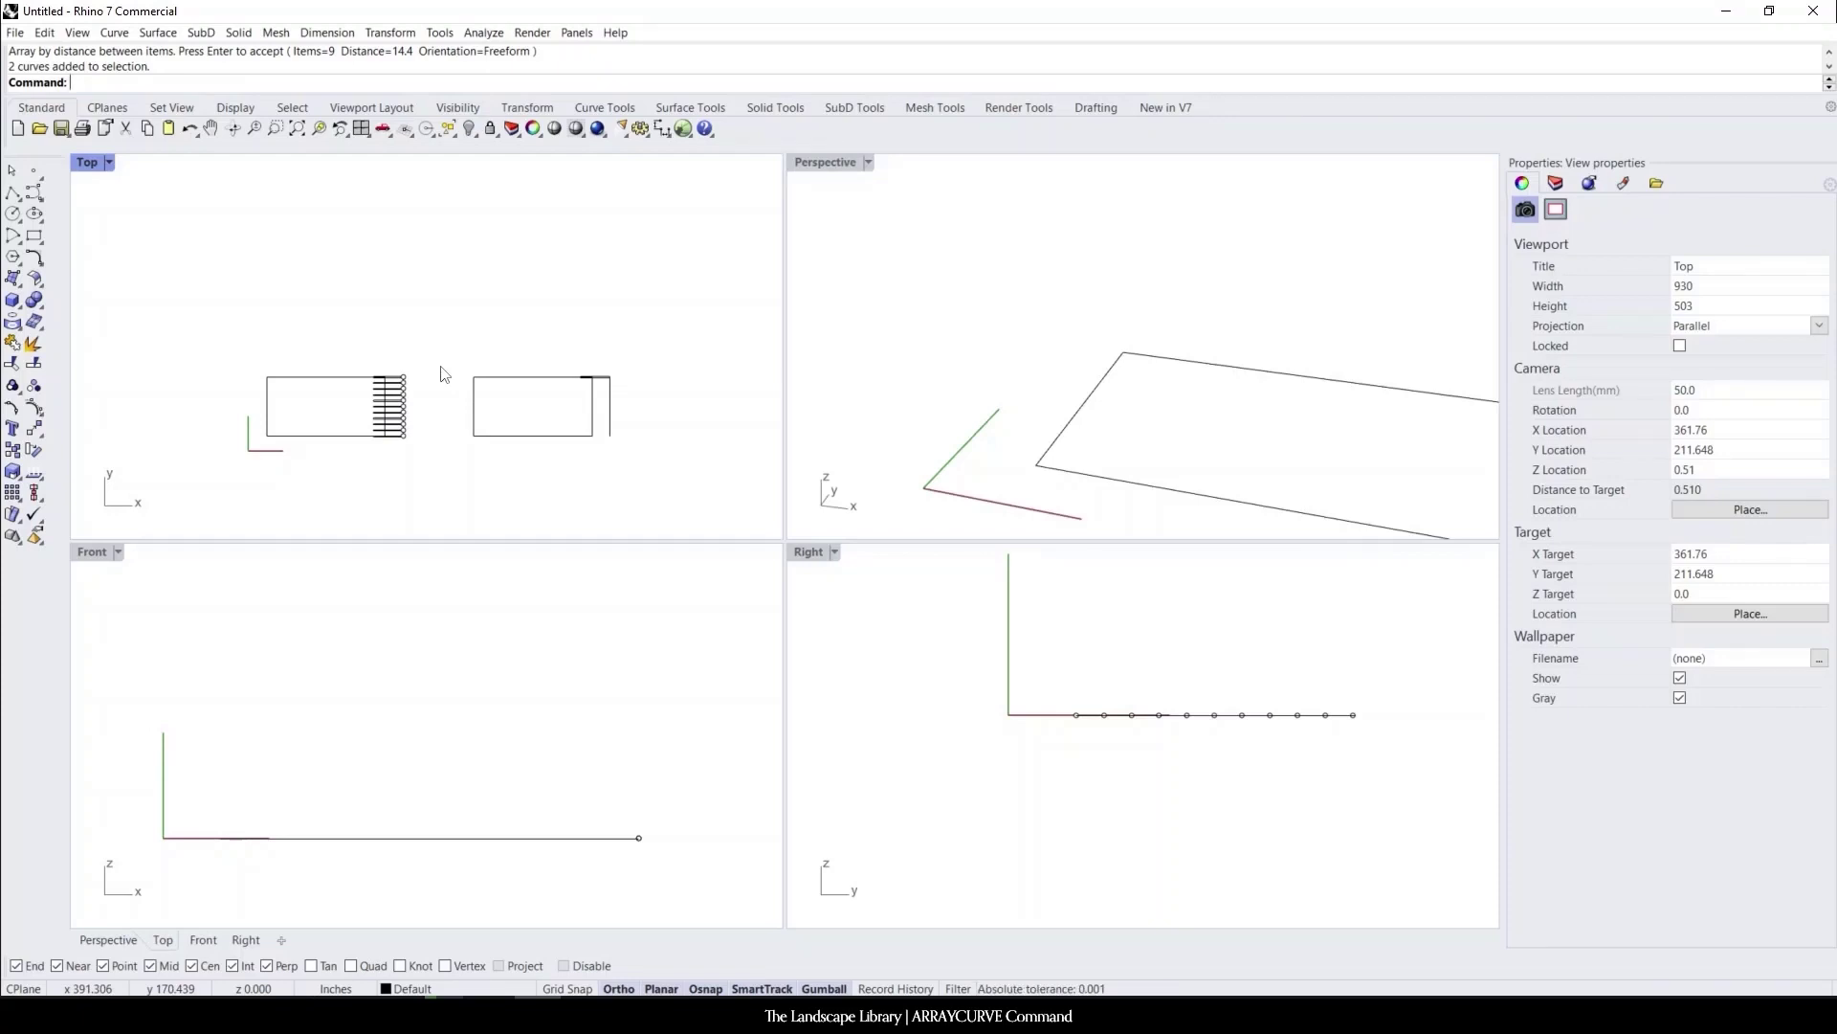
scroll(360, 398, "up", 5)
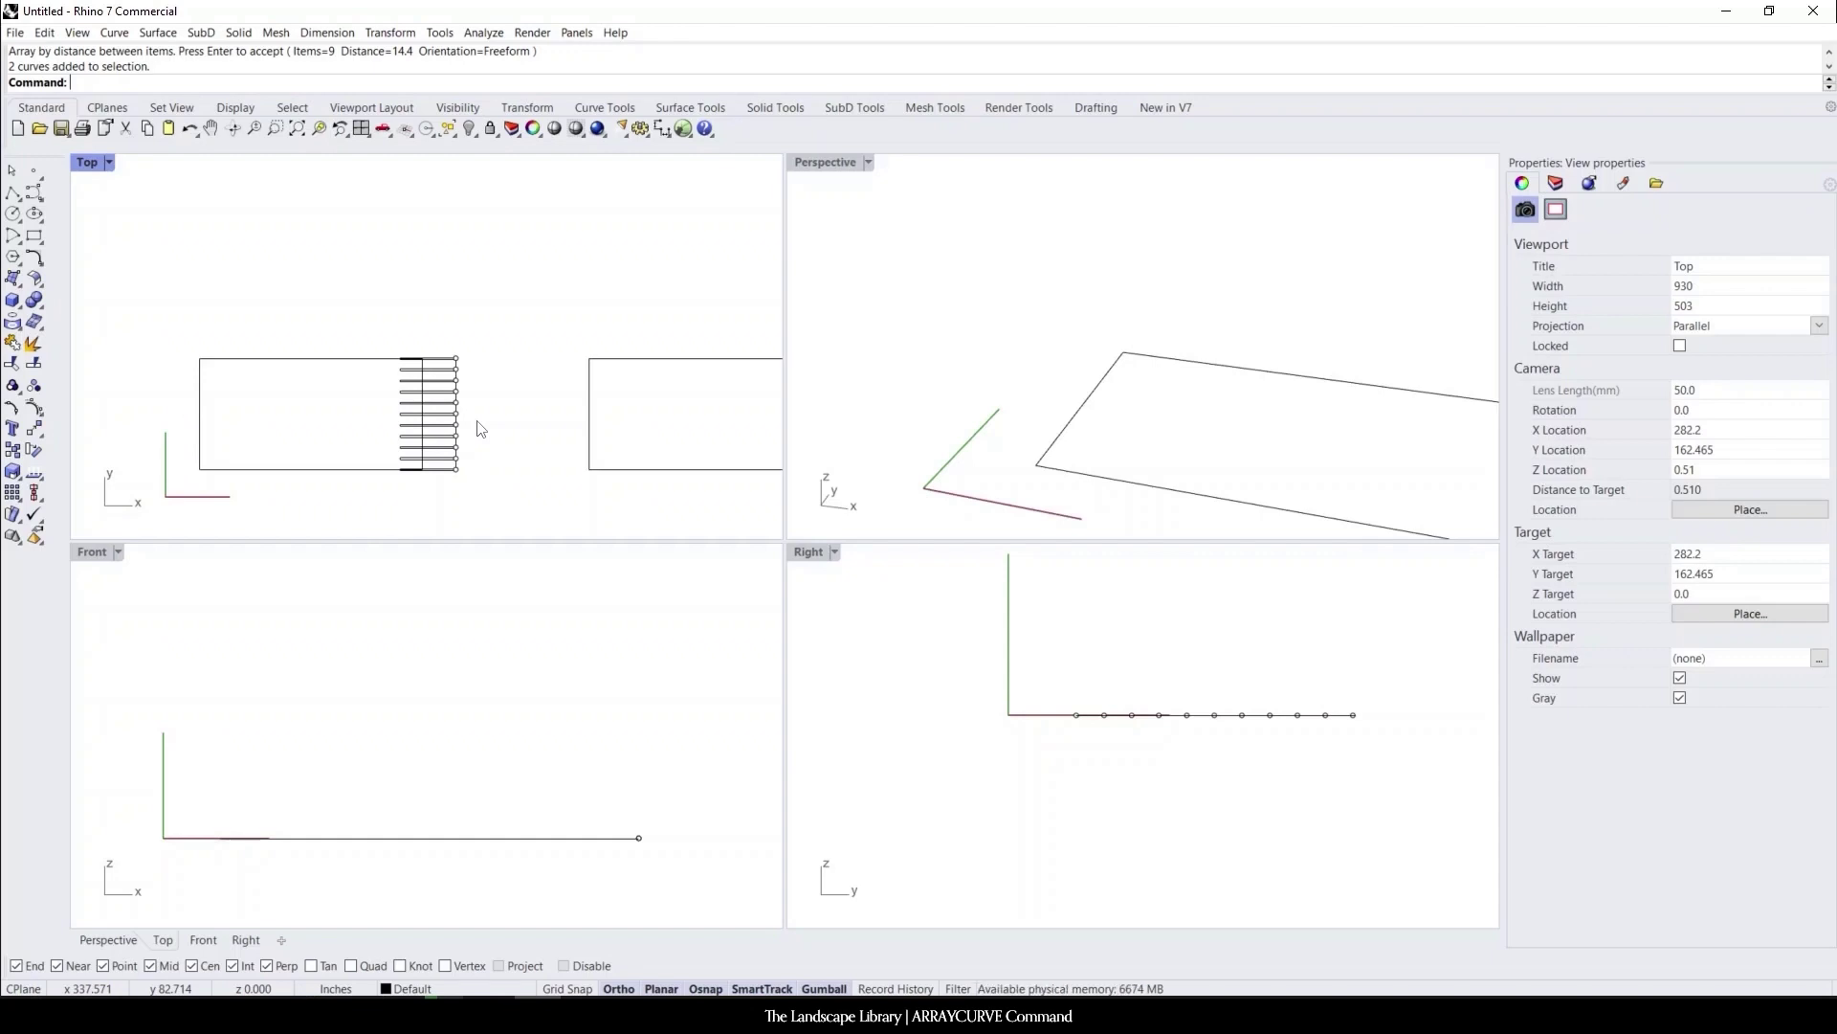
scroll(464, 413, "down", 3)
scroll(316, 402, "up", 2)
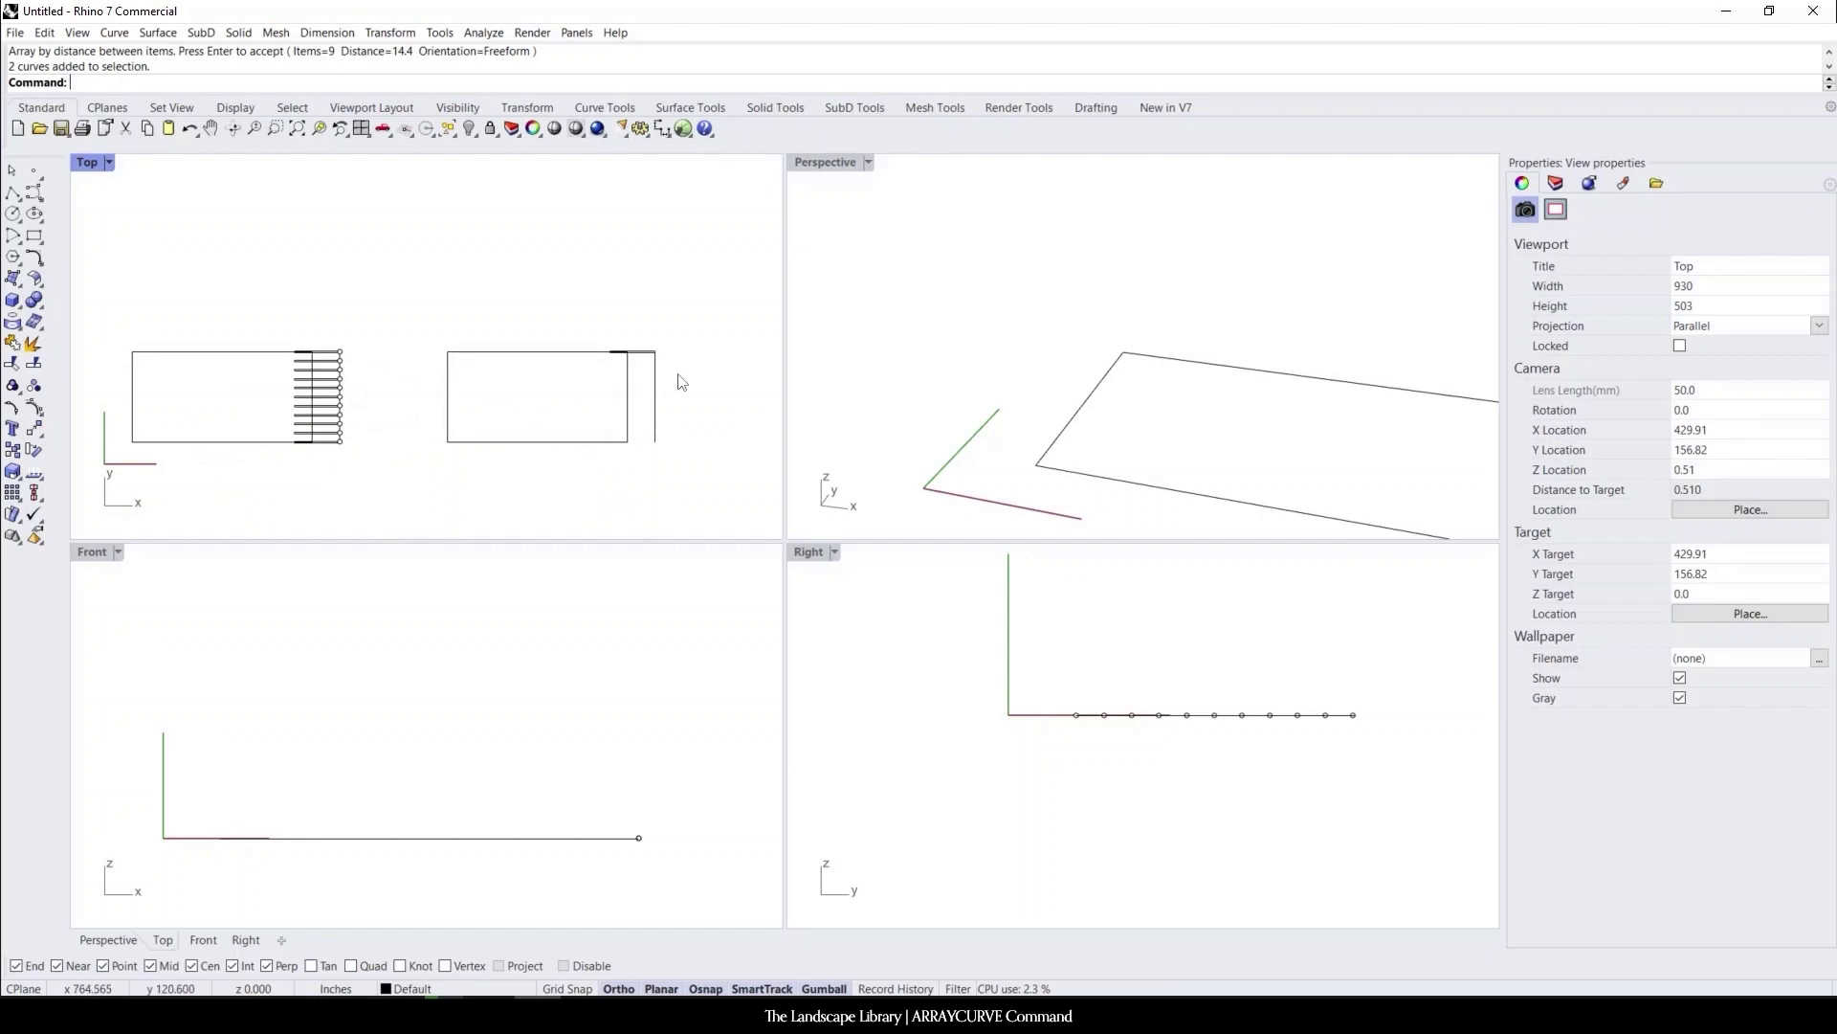
scroll(679, 375, "up", 3)
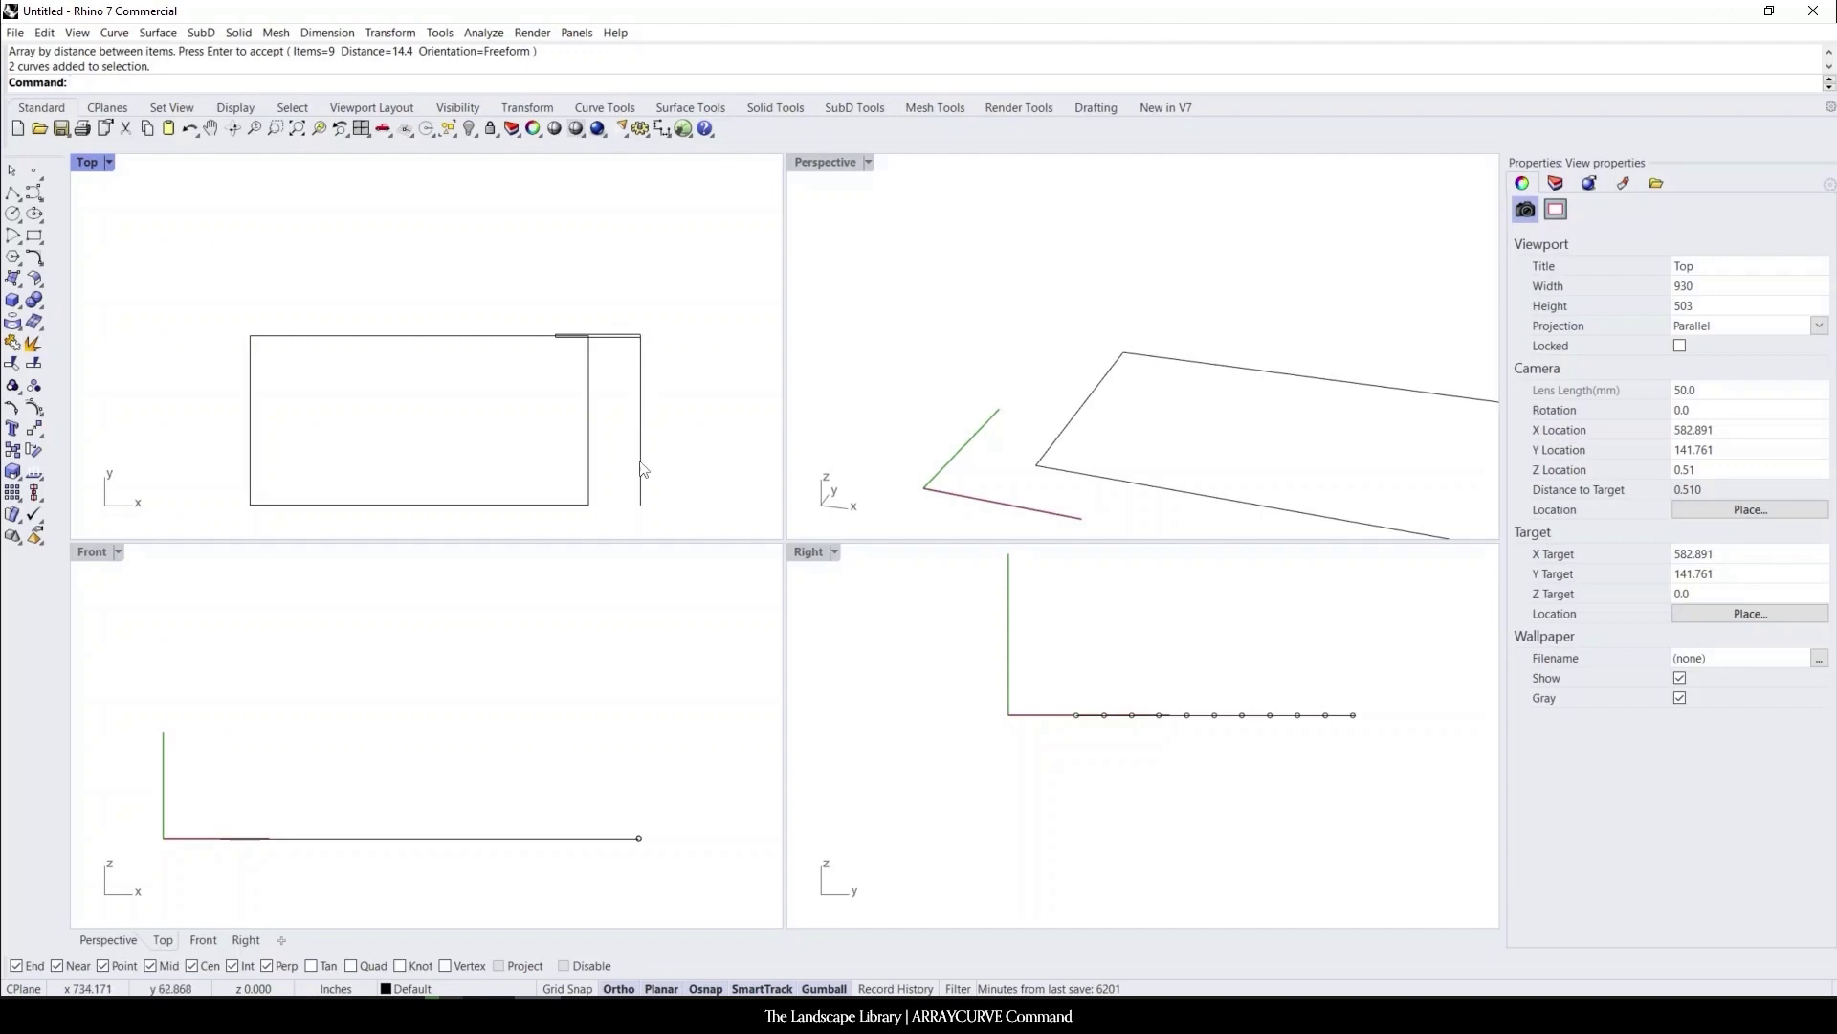
Array the plank along the vertical line with ArrayCrv: nine copies spaced 1.2' apart
type("ArrayCrv")
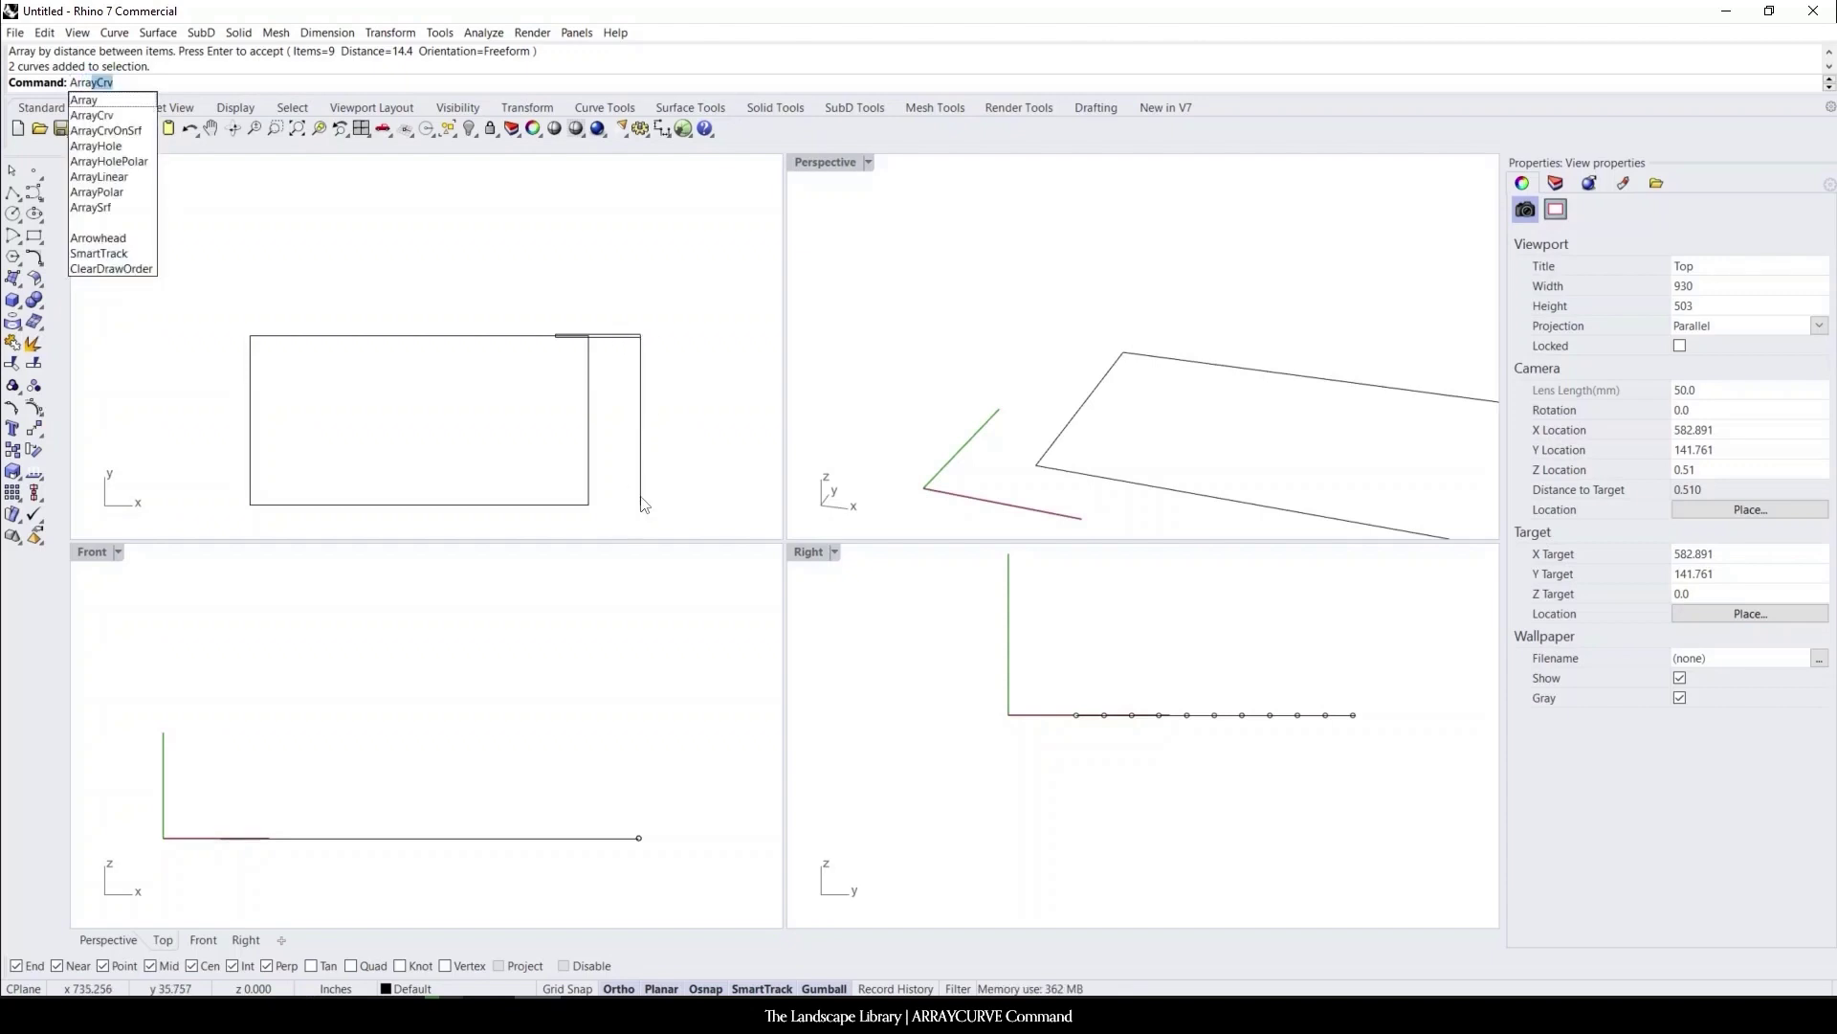
key("Return")
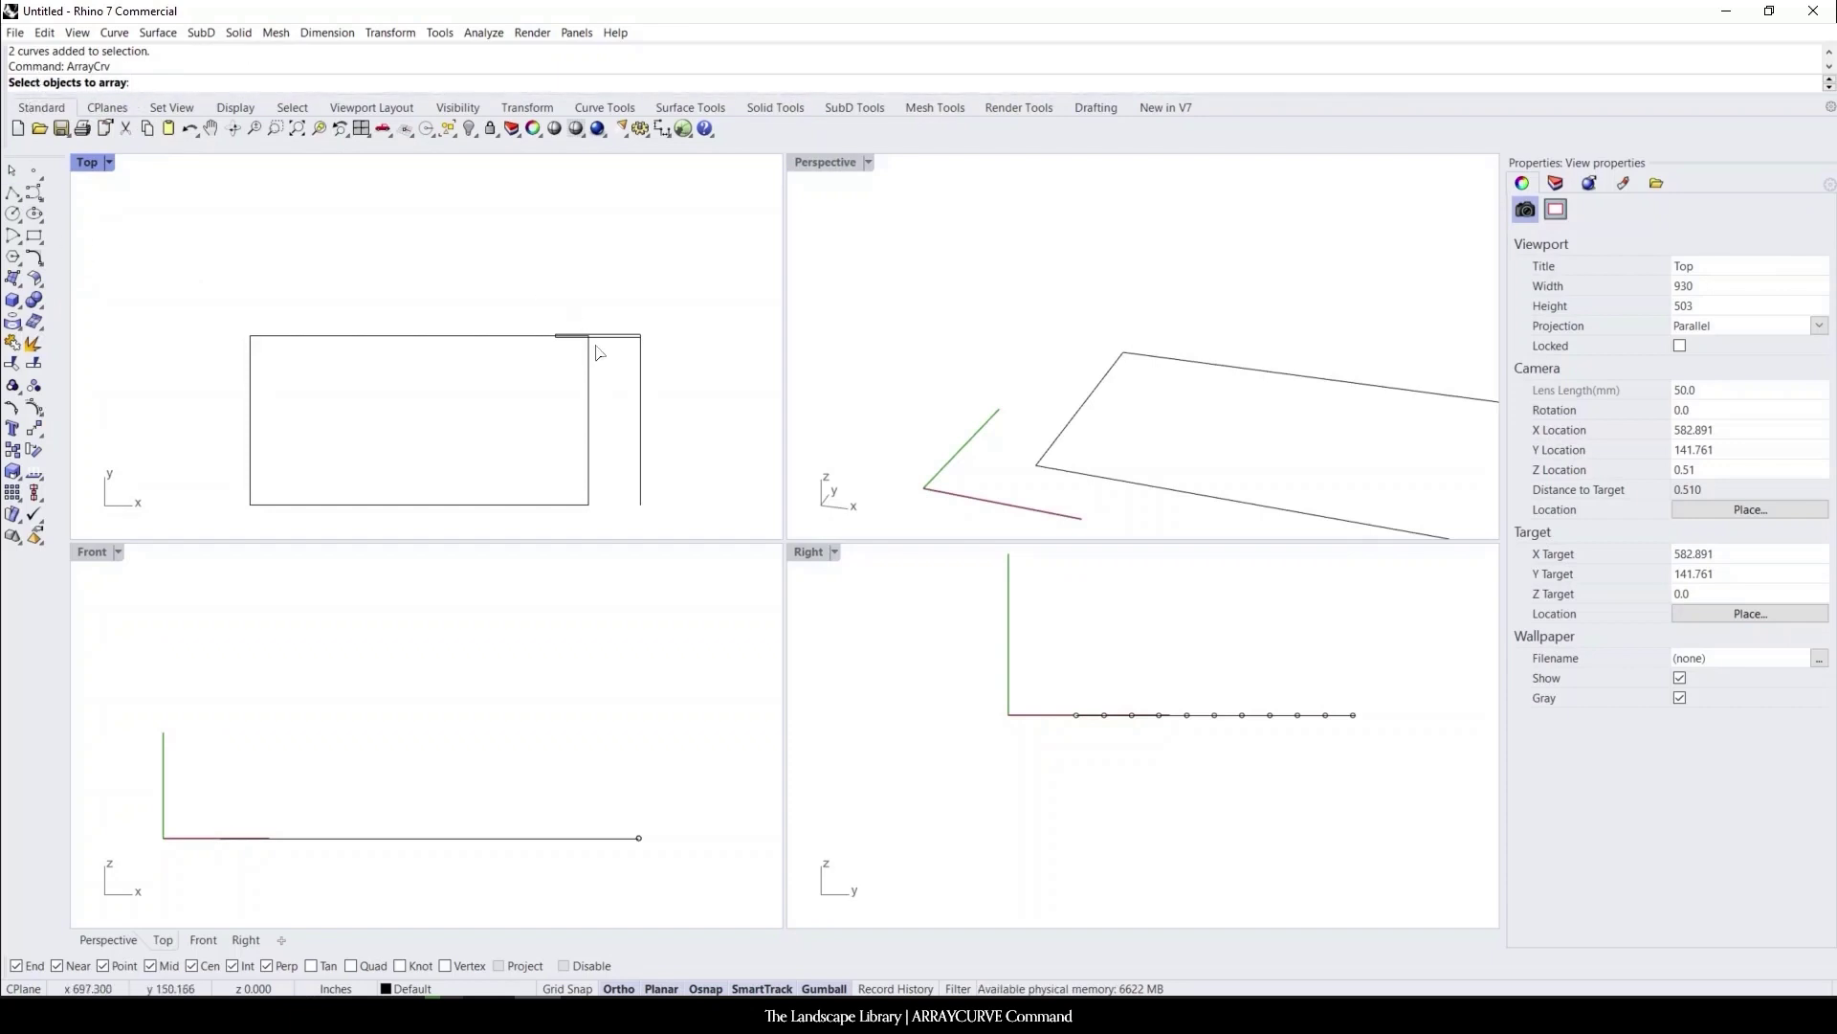
left_click(621, 338)
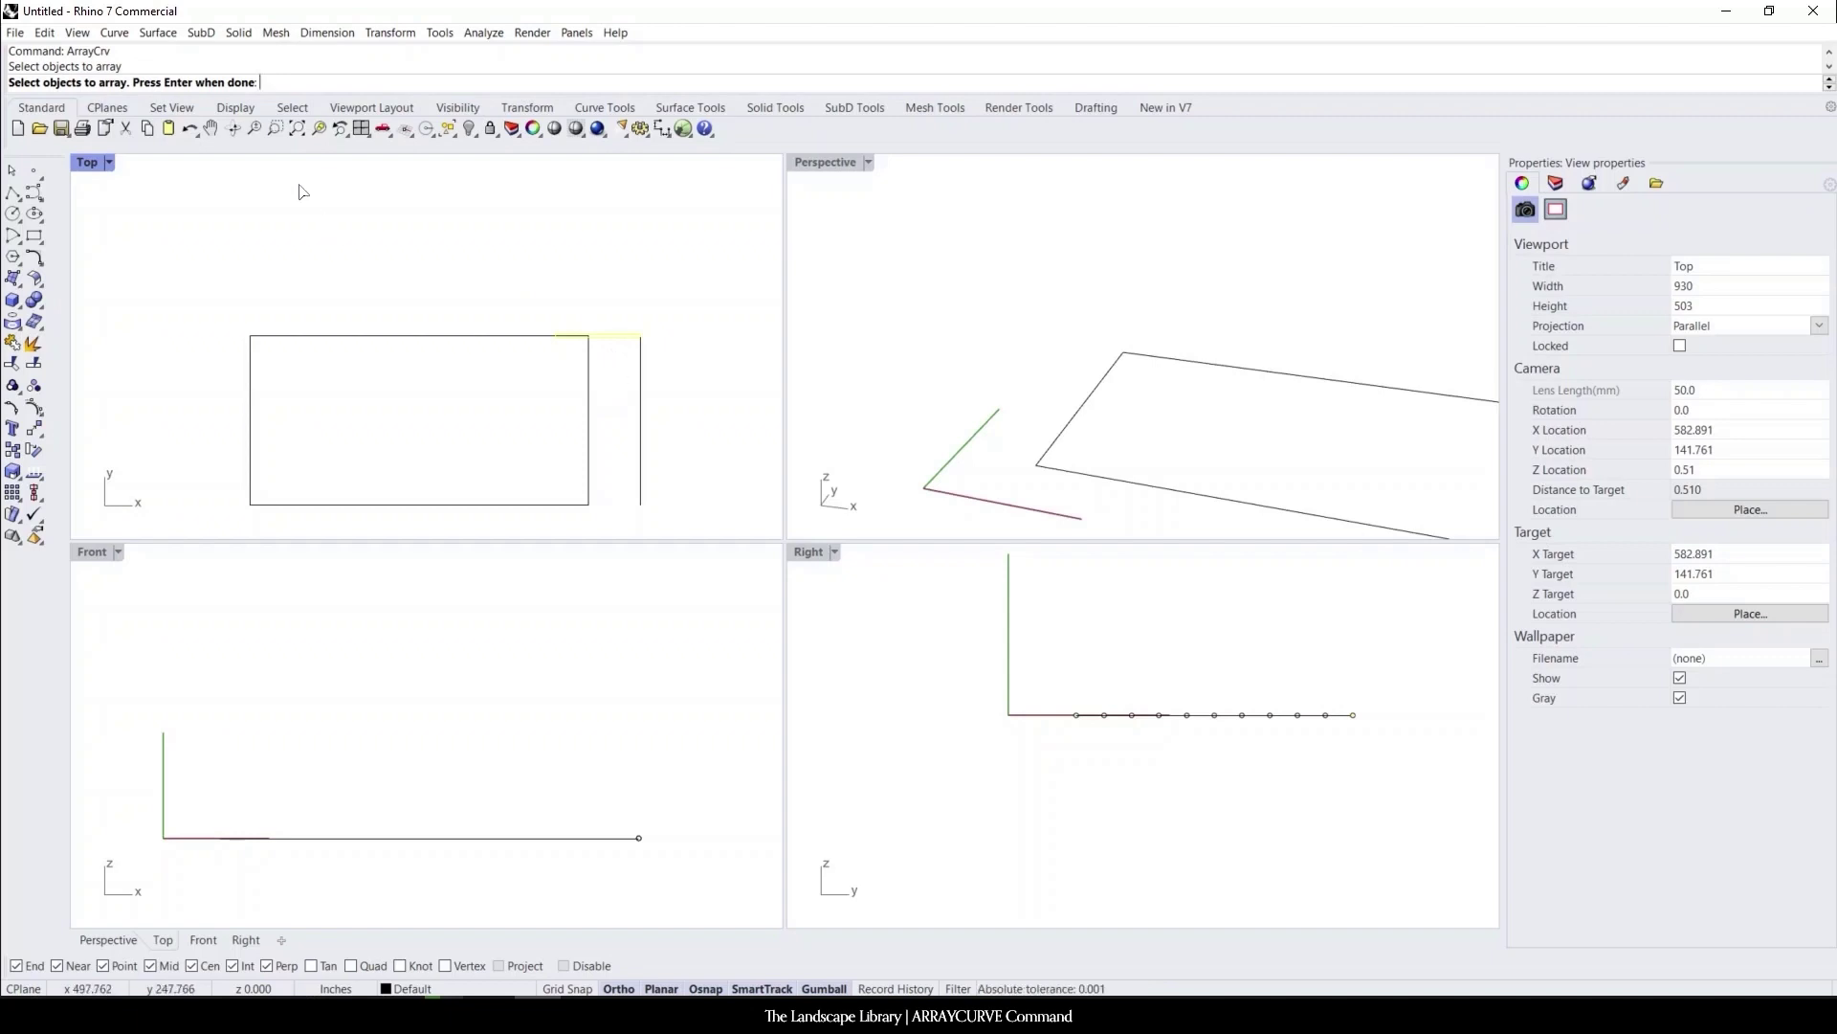
key("Return")
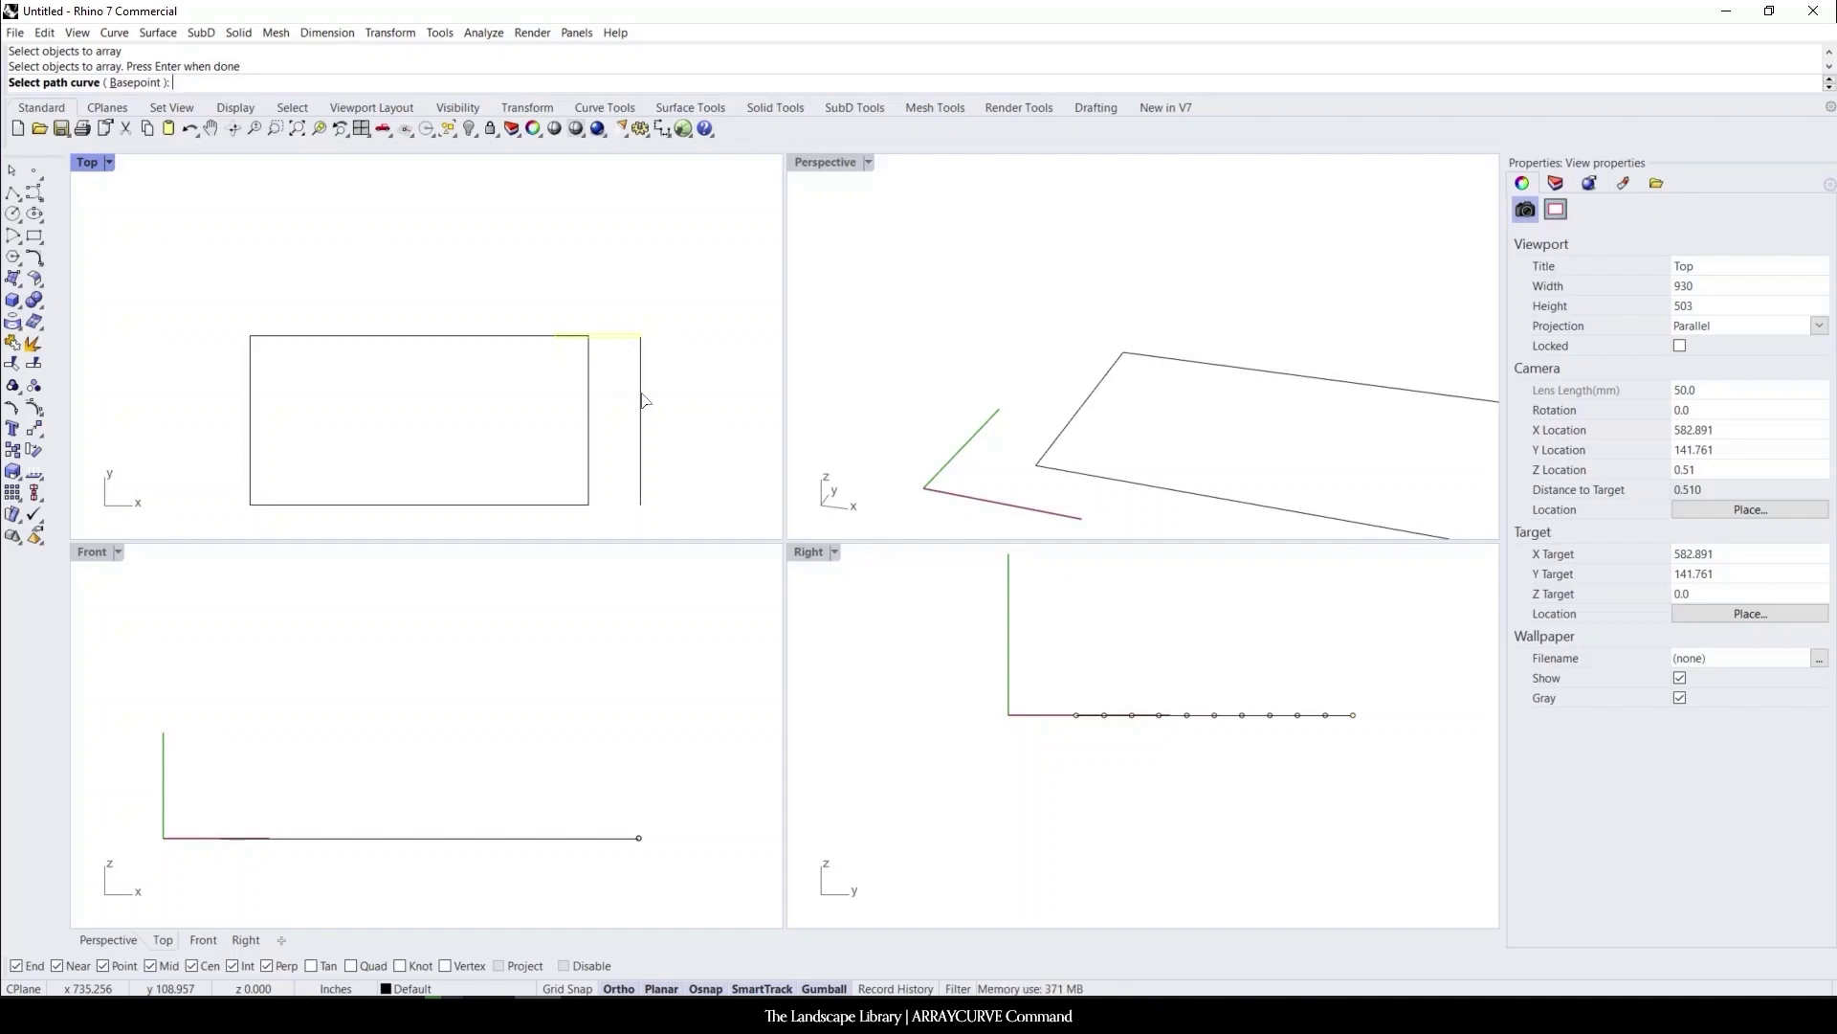
left_click(642, 400)
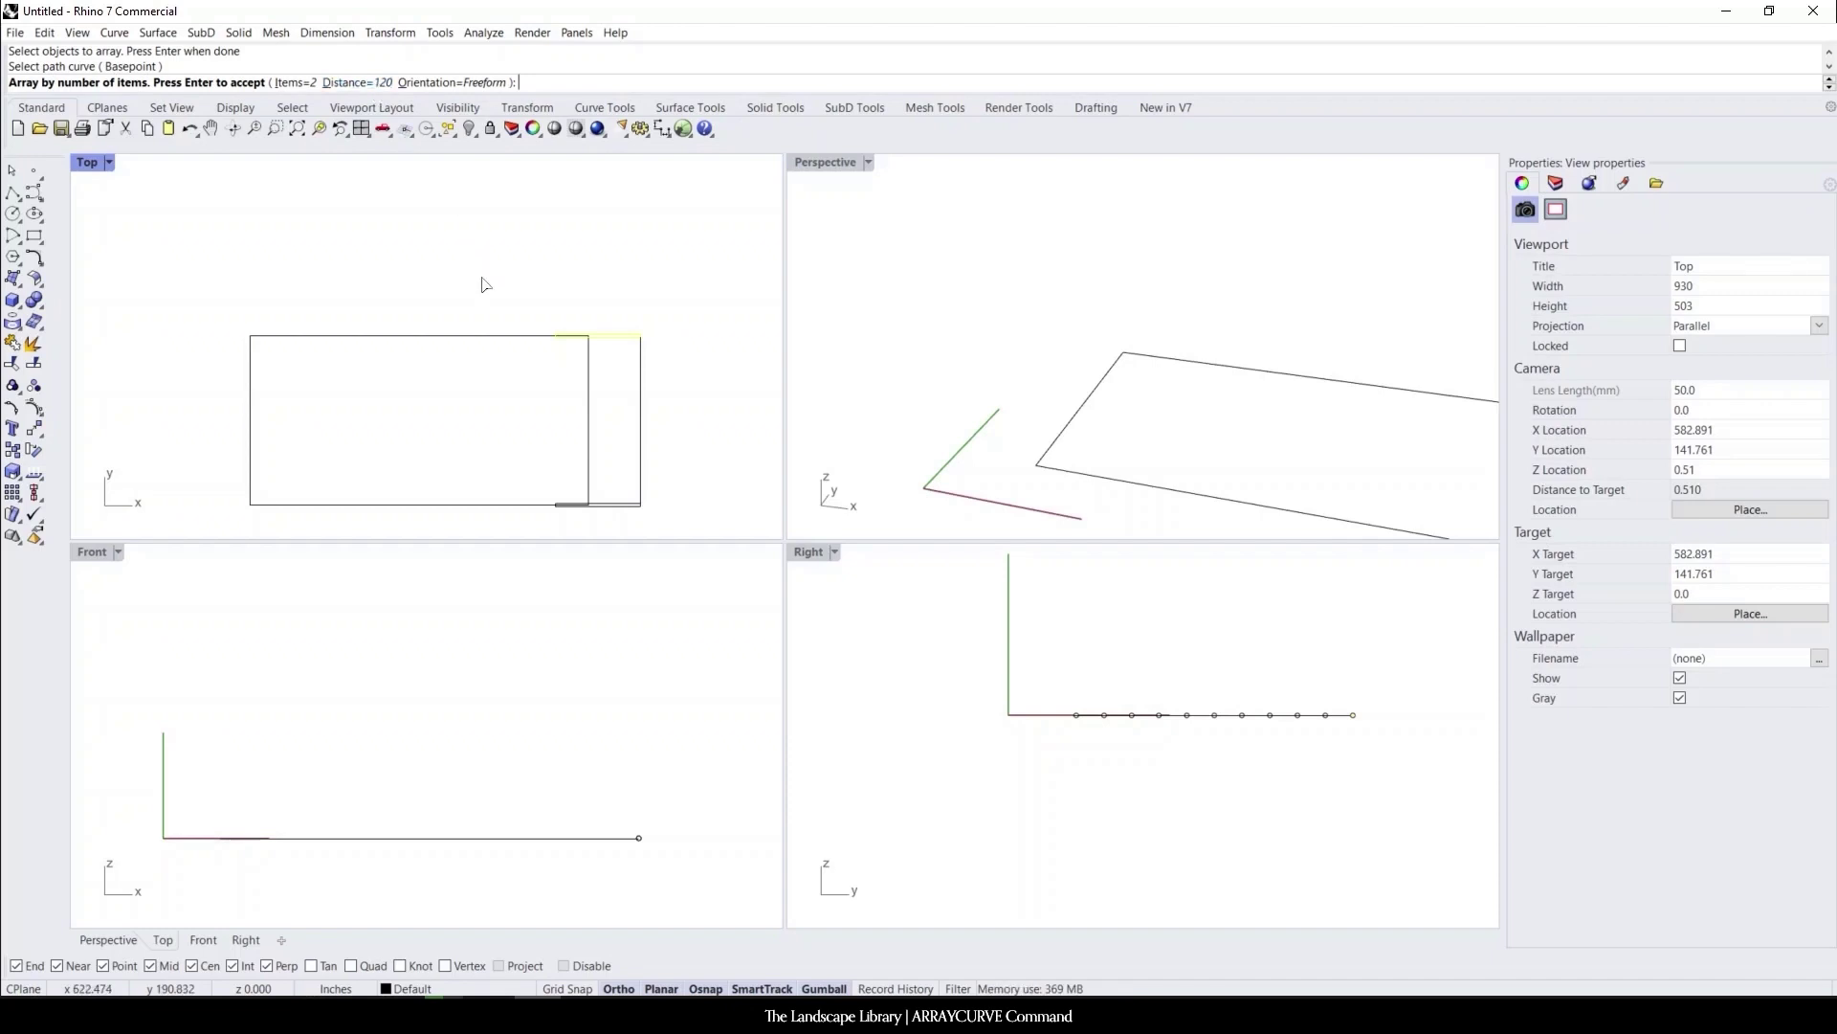
type("d")
key("Return")
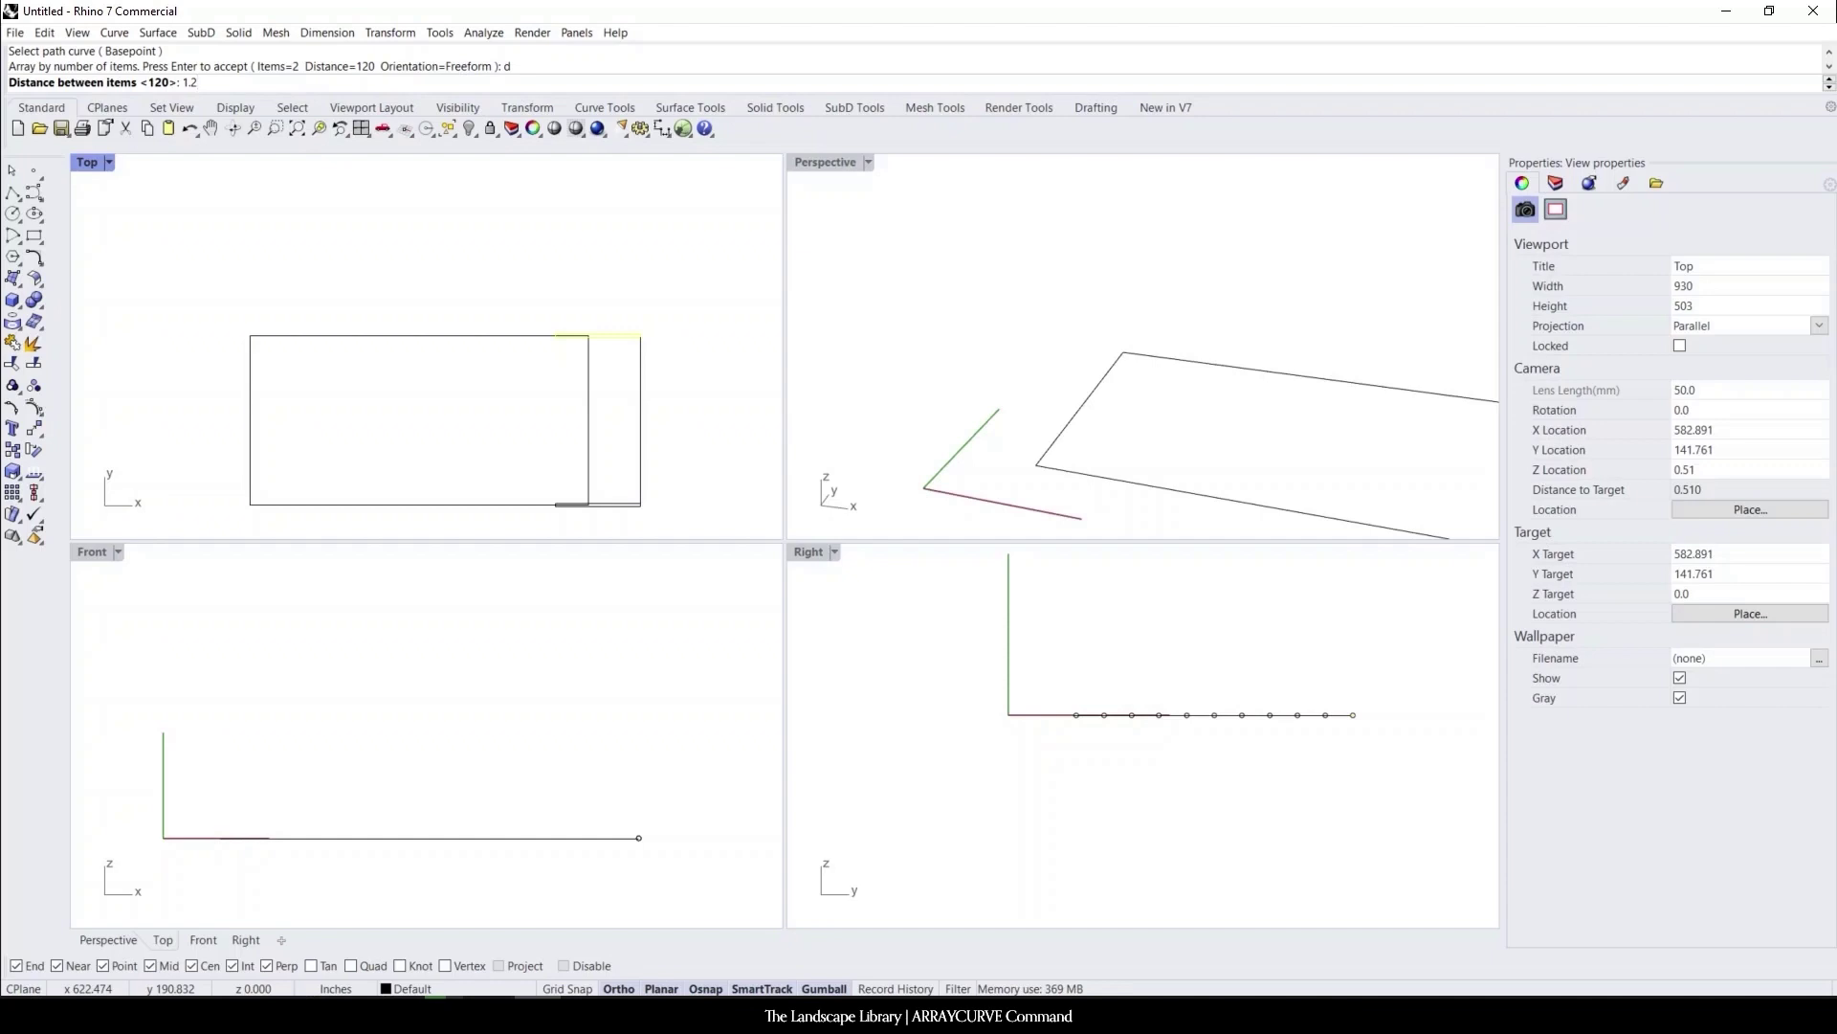
type("'")
key("Return")
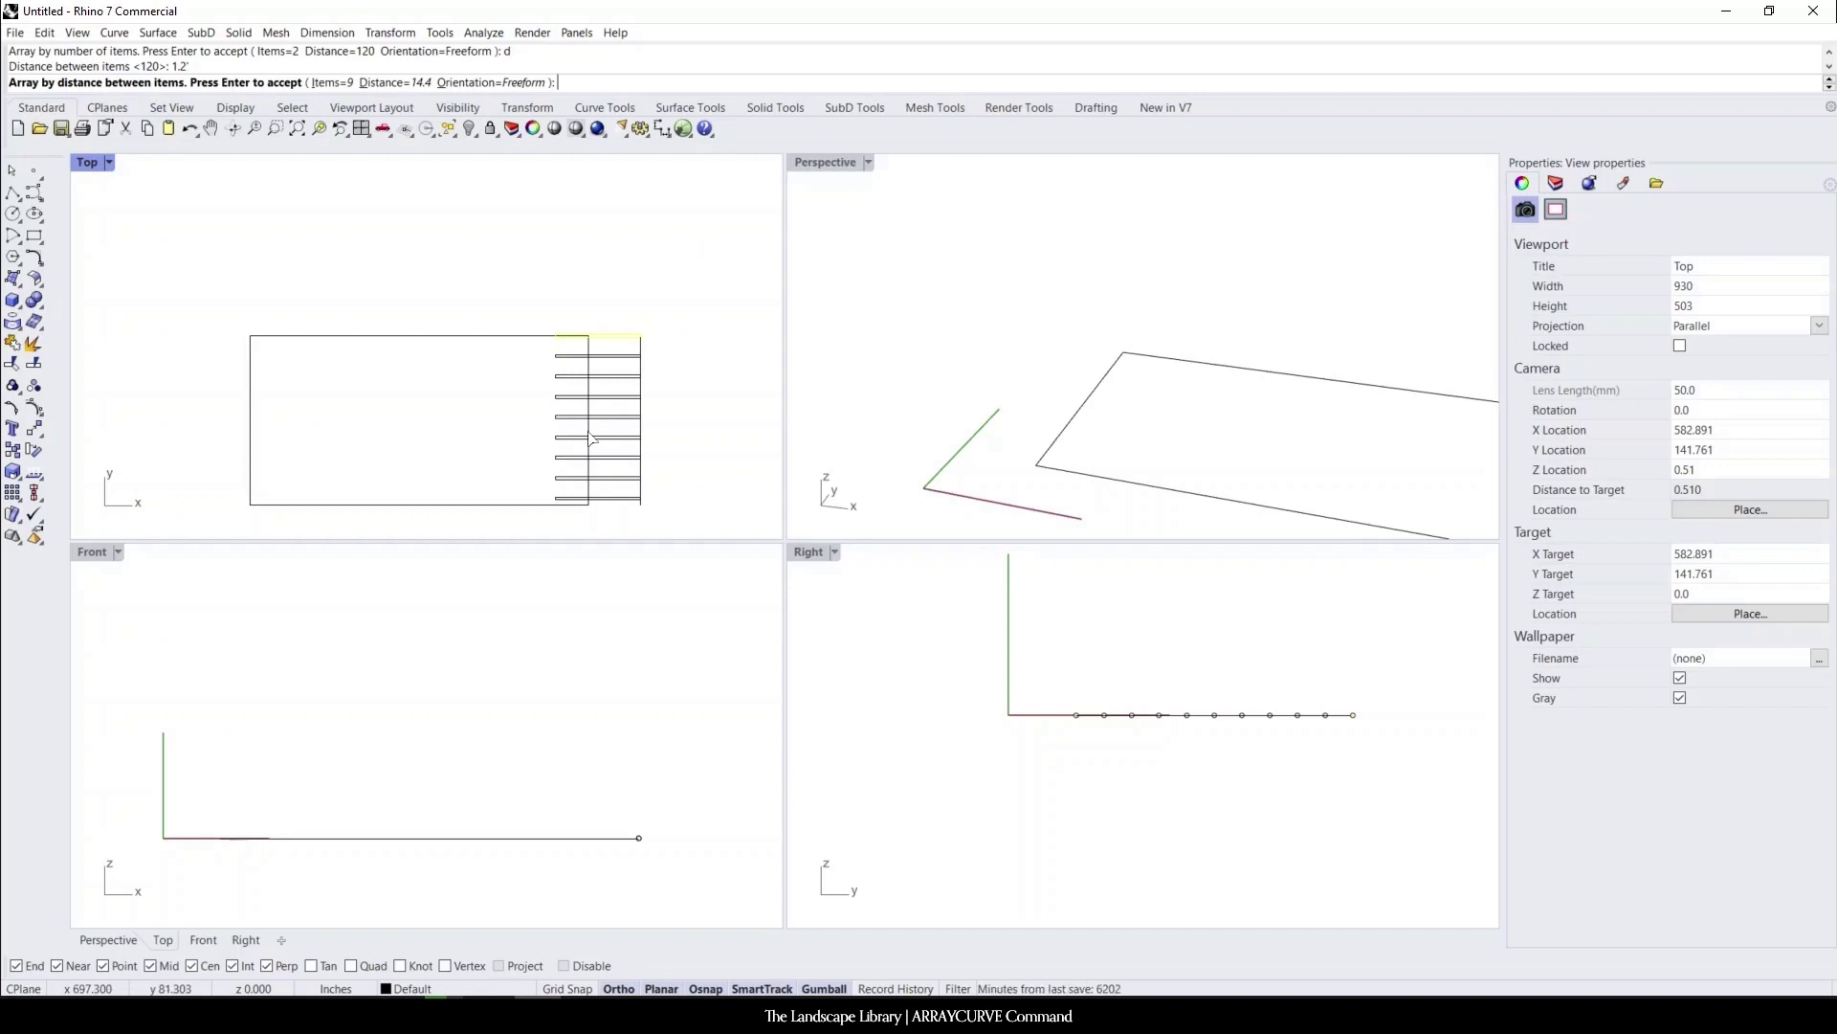
key("Return")
scroll(275, 385, "down", 5)
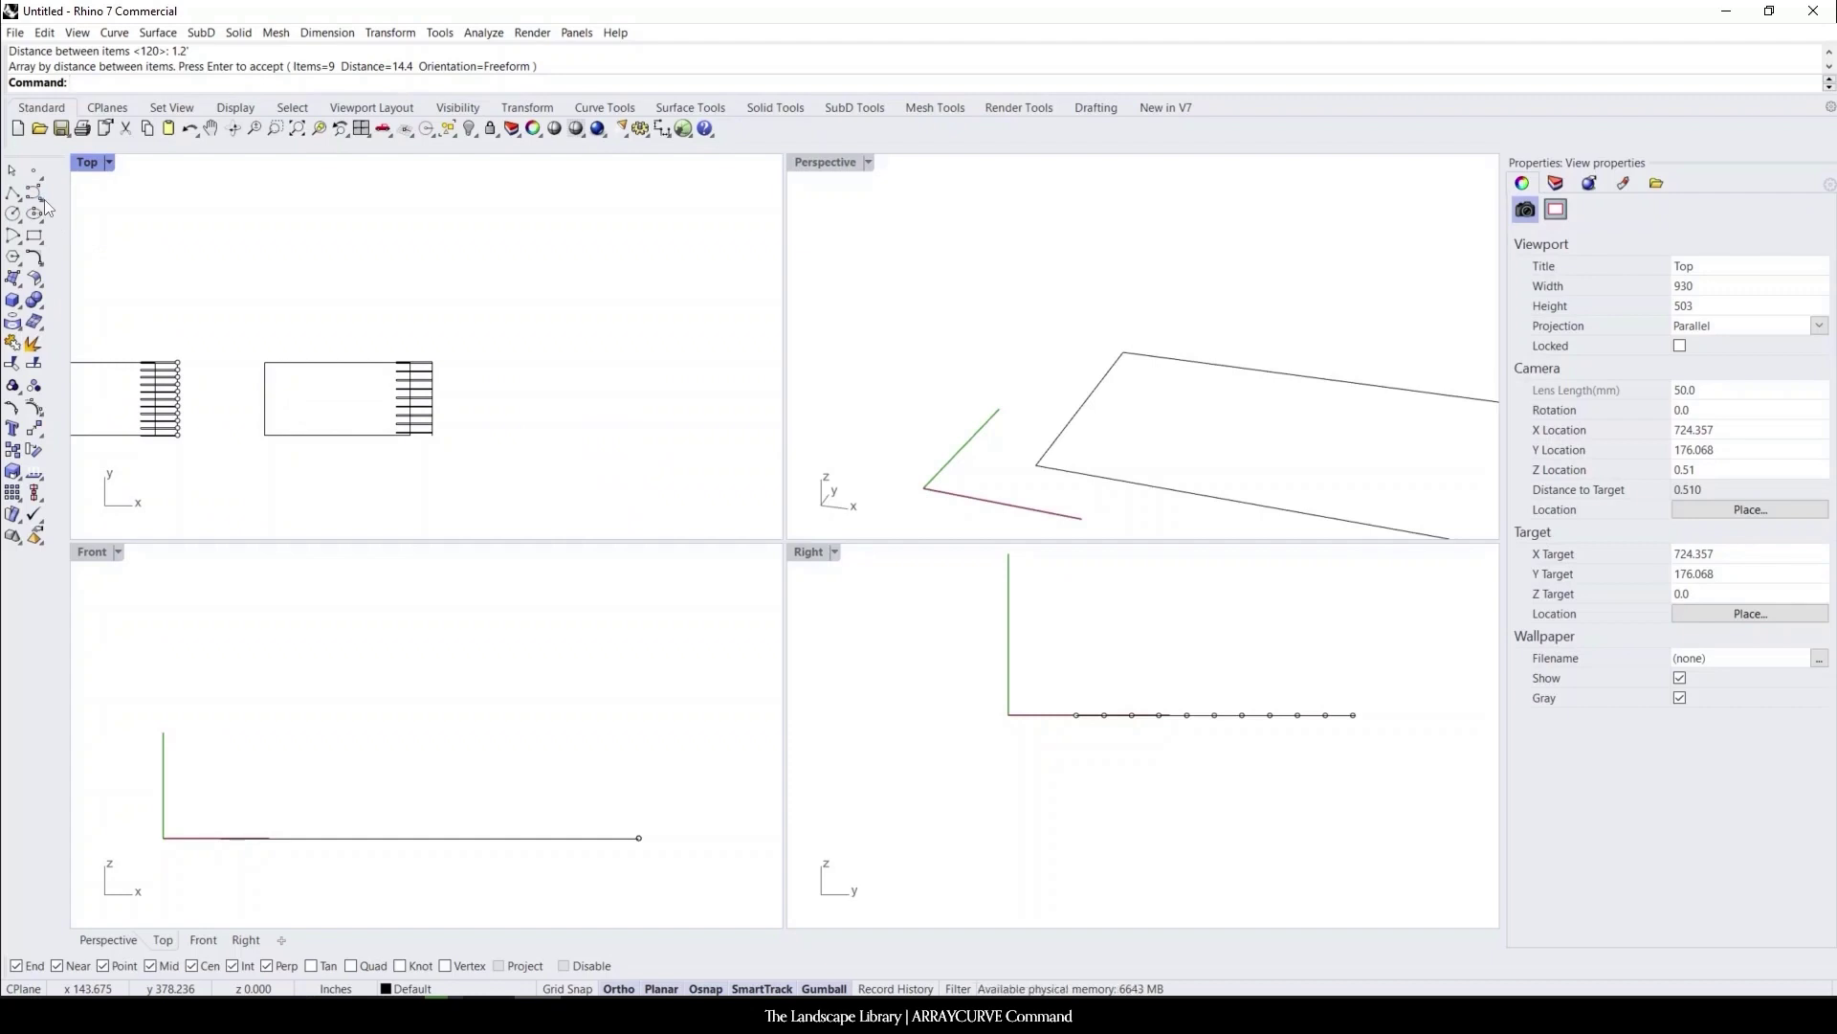
Draw a five-point interpolated S-curve to serve as the second array path
type("Spline")
key("Return")
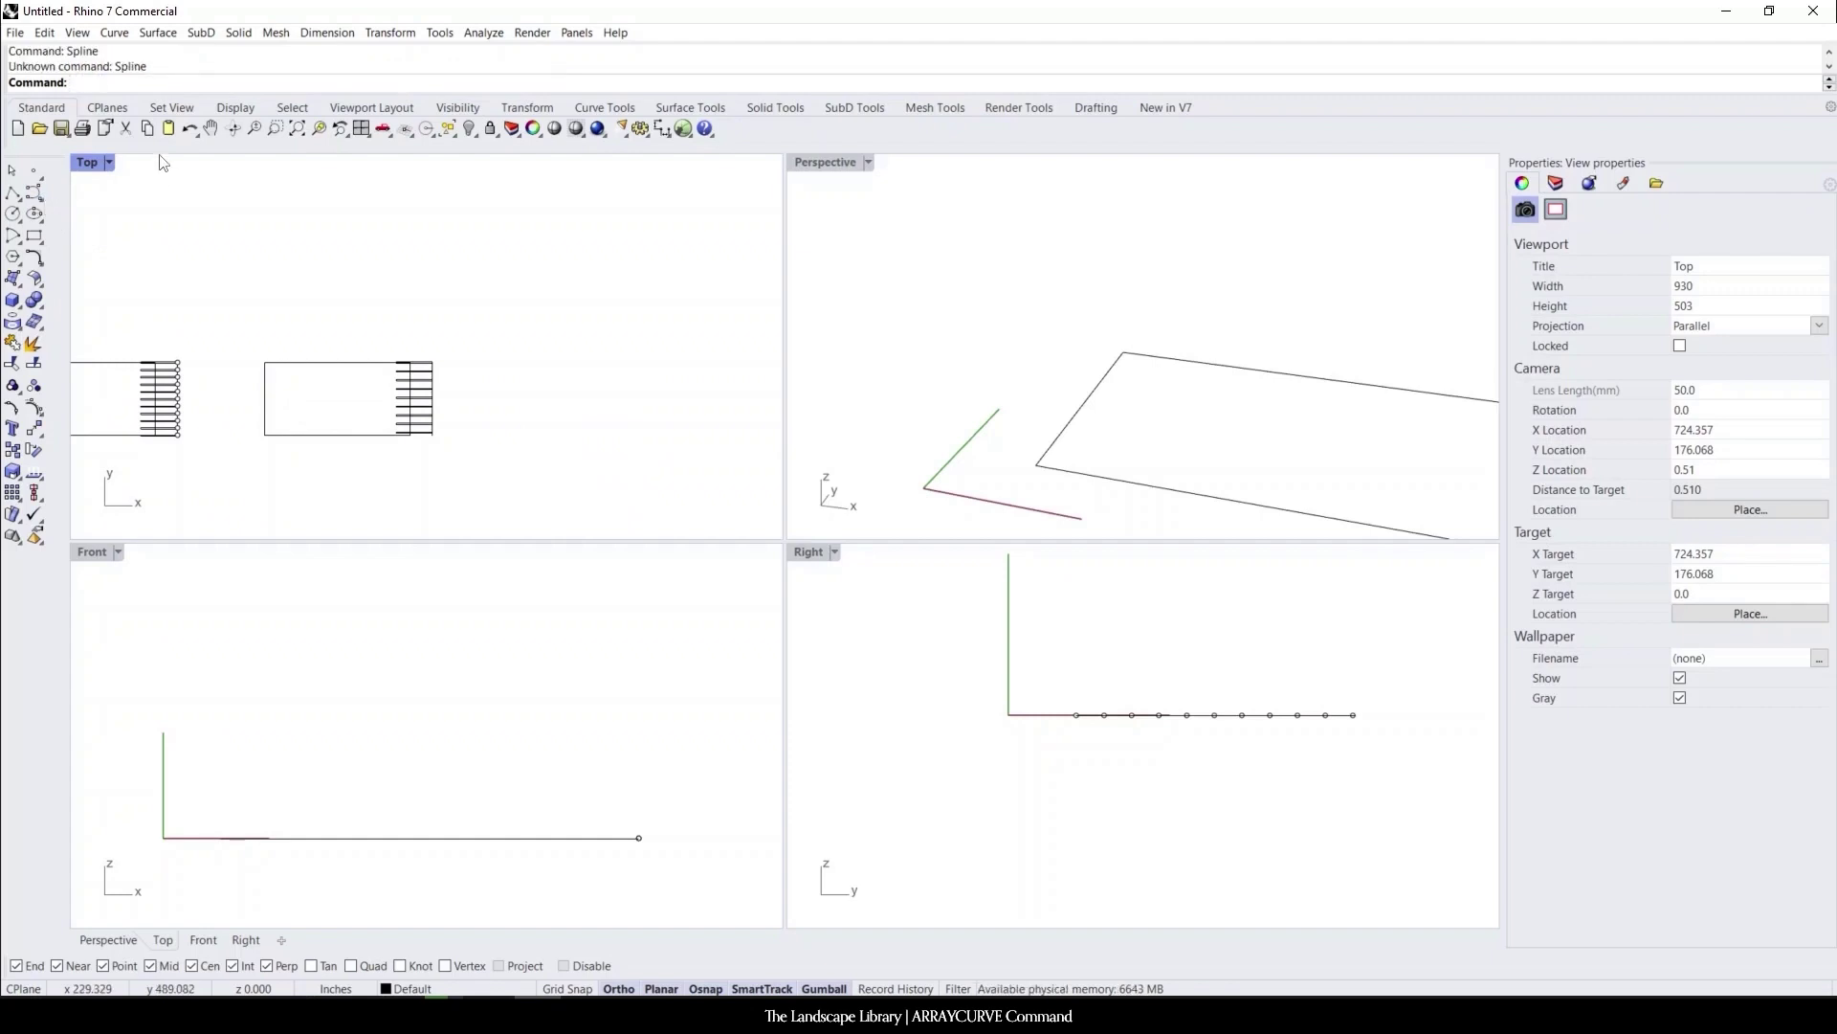
type("InterpCrv")
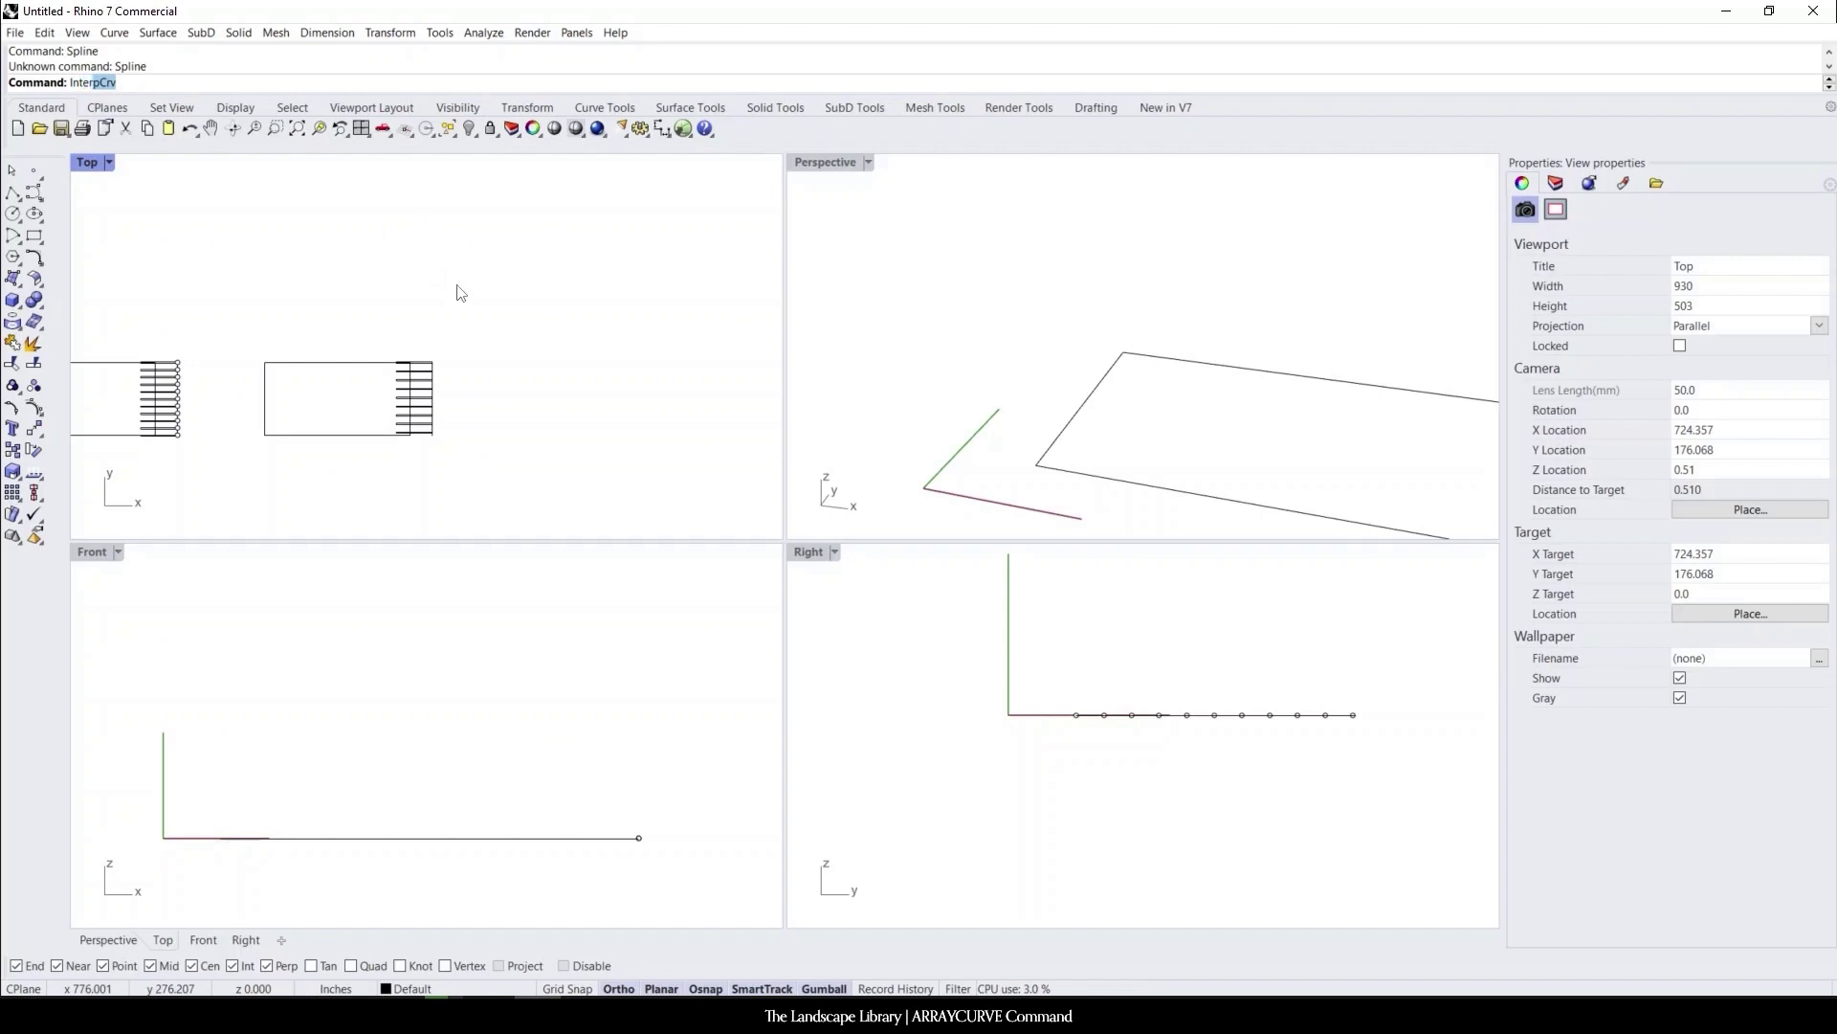
key("Return")
left_click(482, 426)
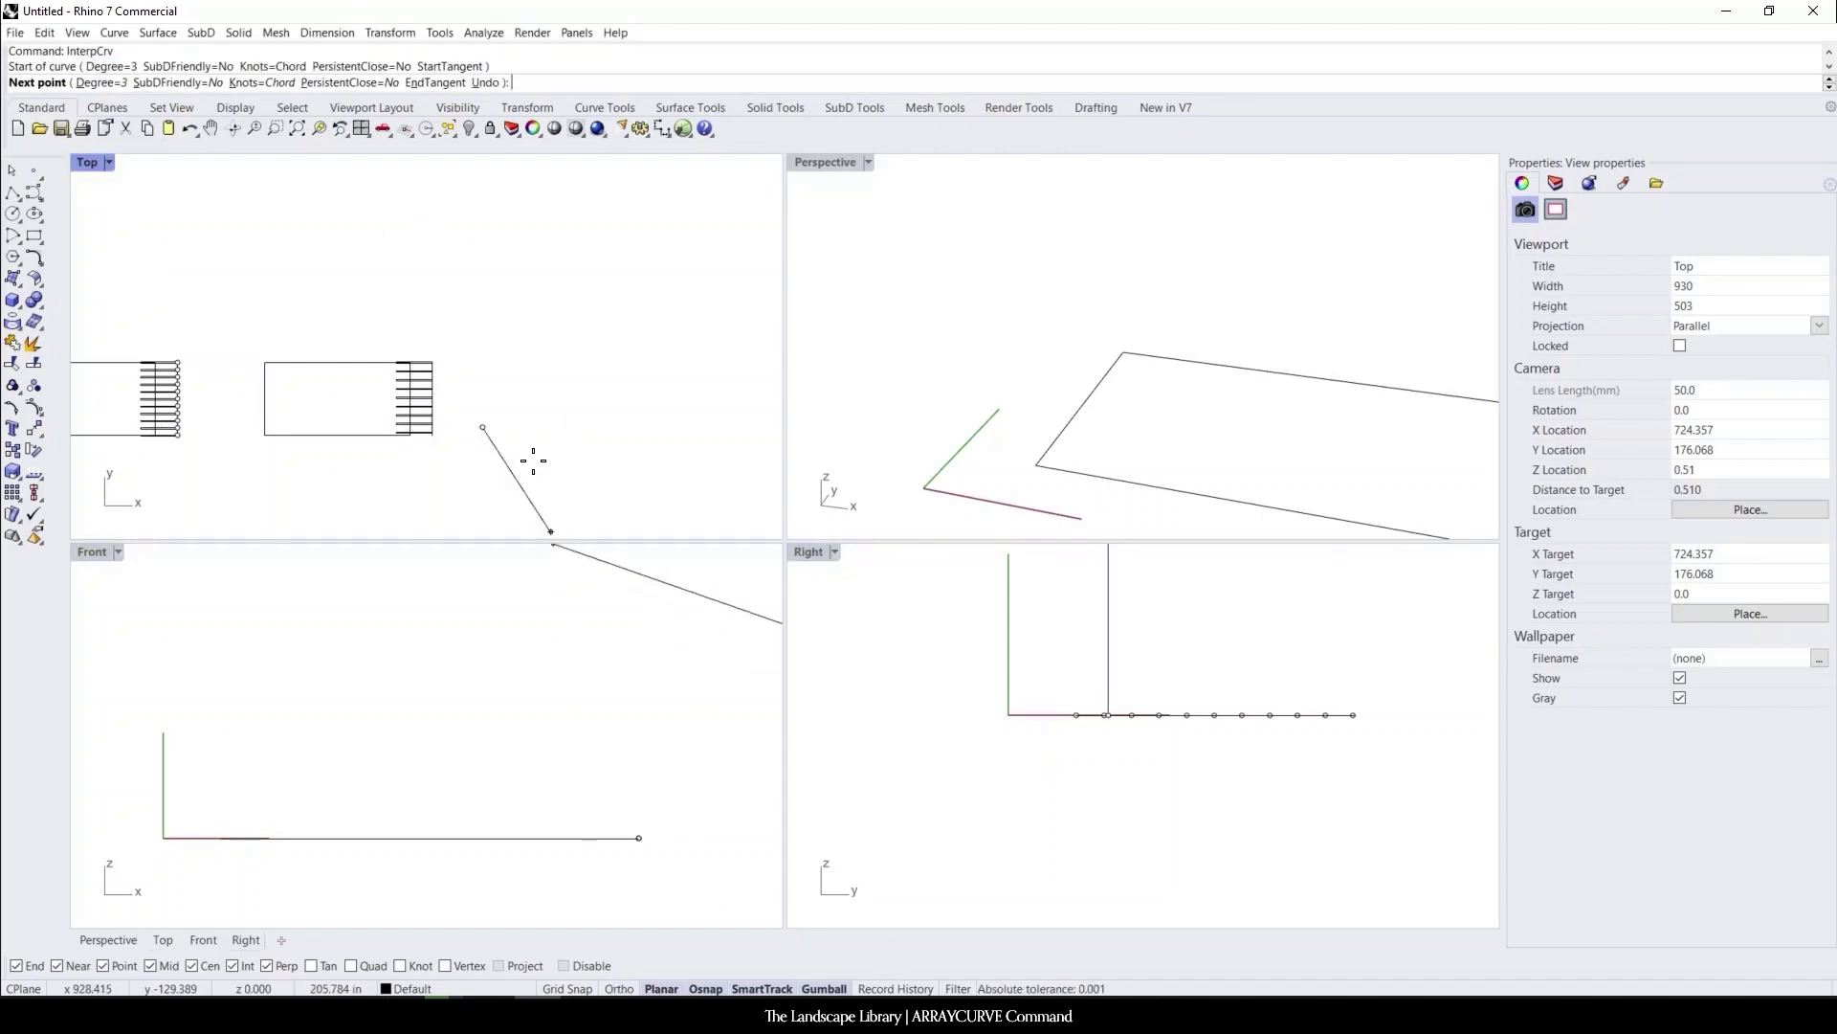
left_click(539, 413)
left_click(542, 336)
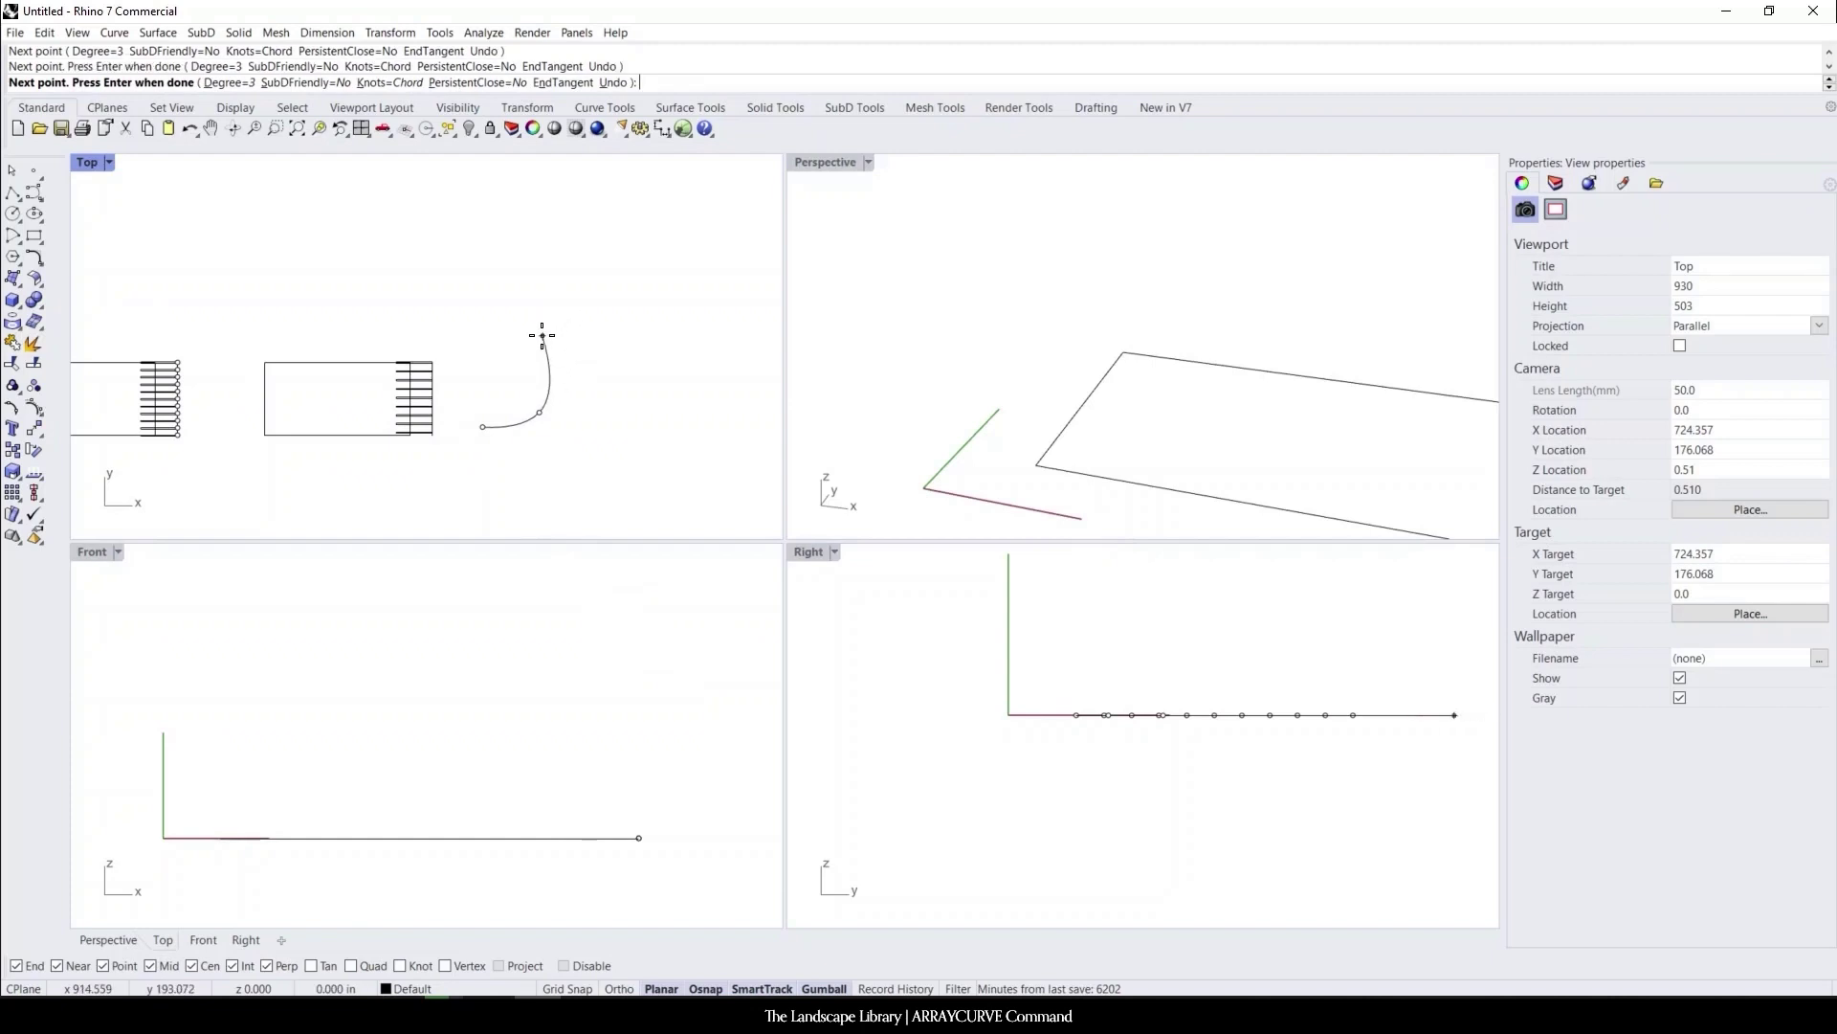
left_click(571, 280)
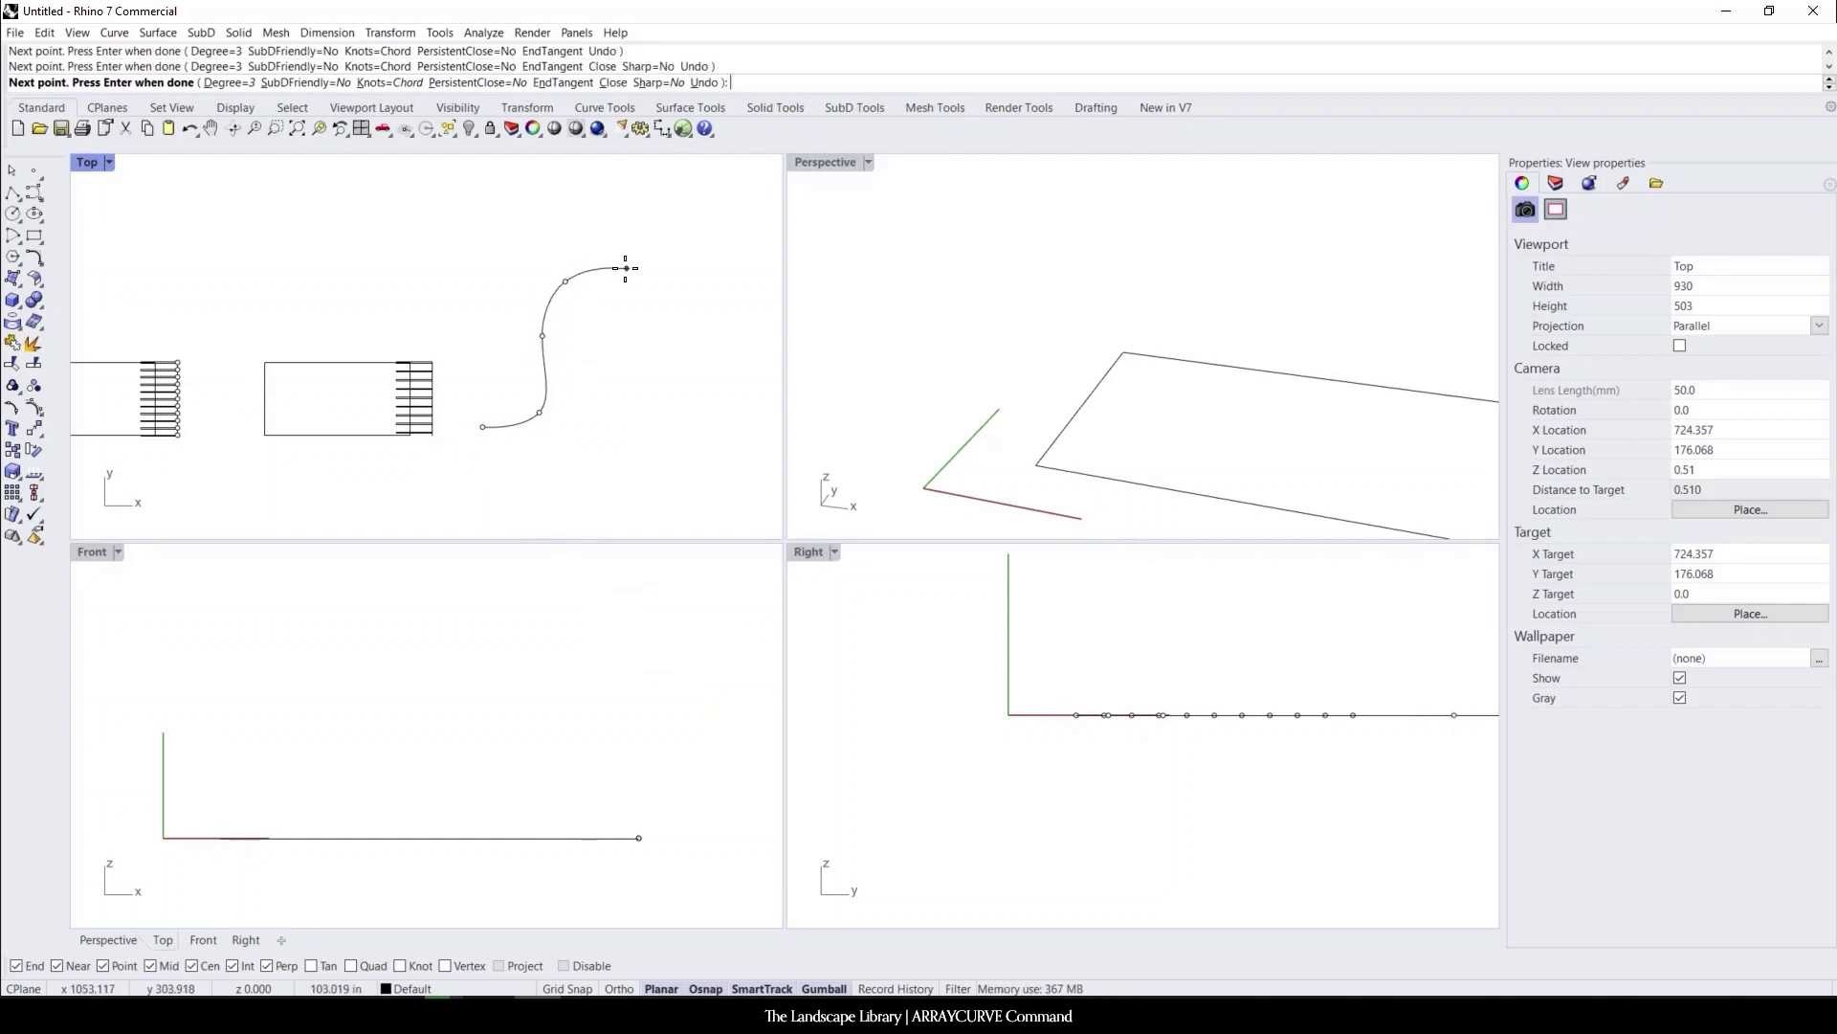
left_click(623, 268)
key("Return")
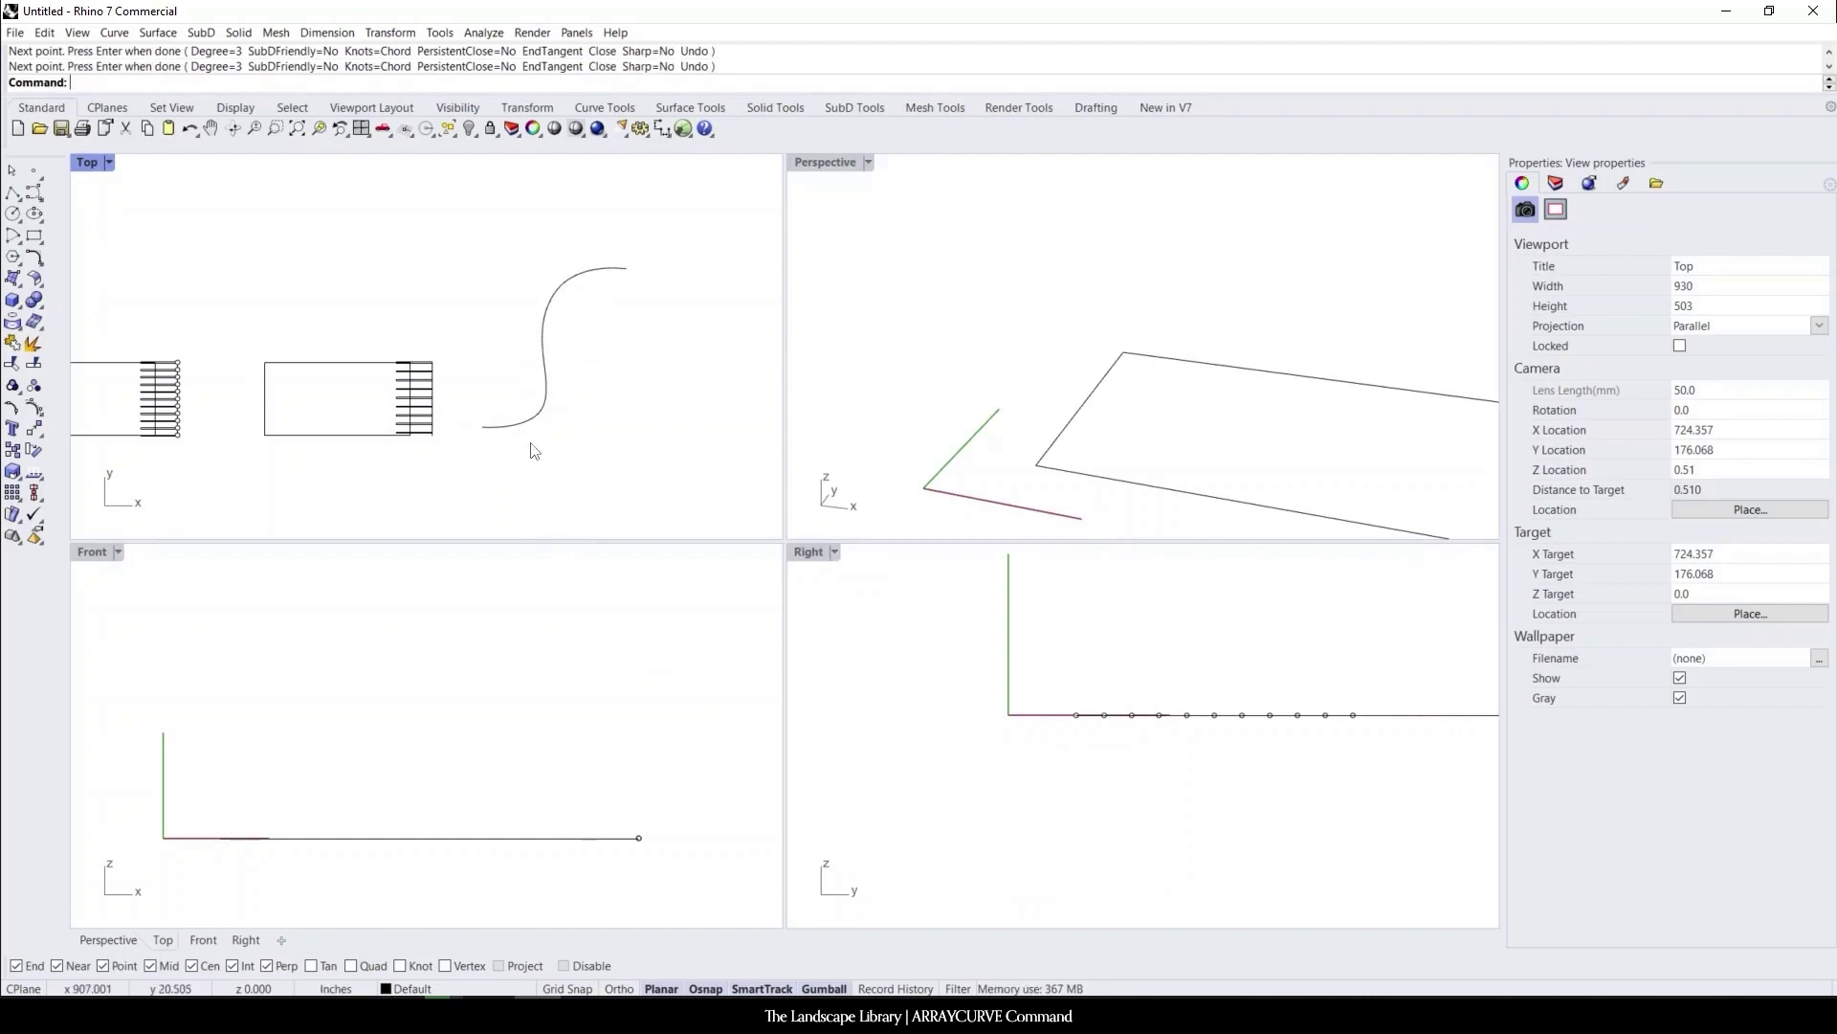
Copy the bottom plank from its end point to the start of the S-curve
right_click_drag(438, 432, 529, 433)
scroll(331, 411, "up", 4)
left_click(204, 466)
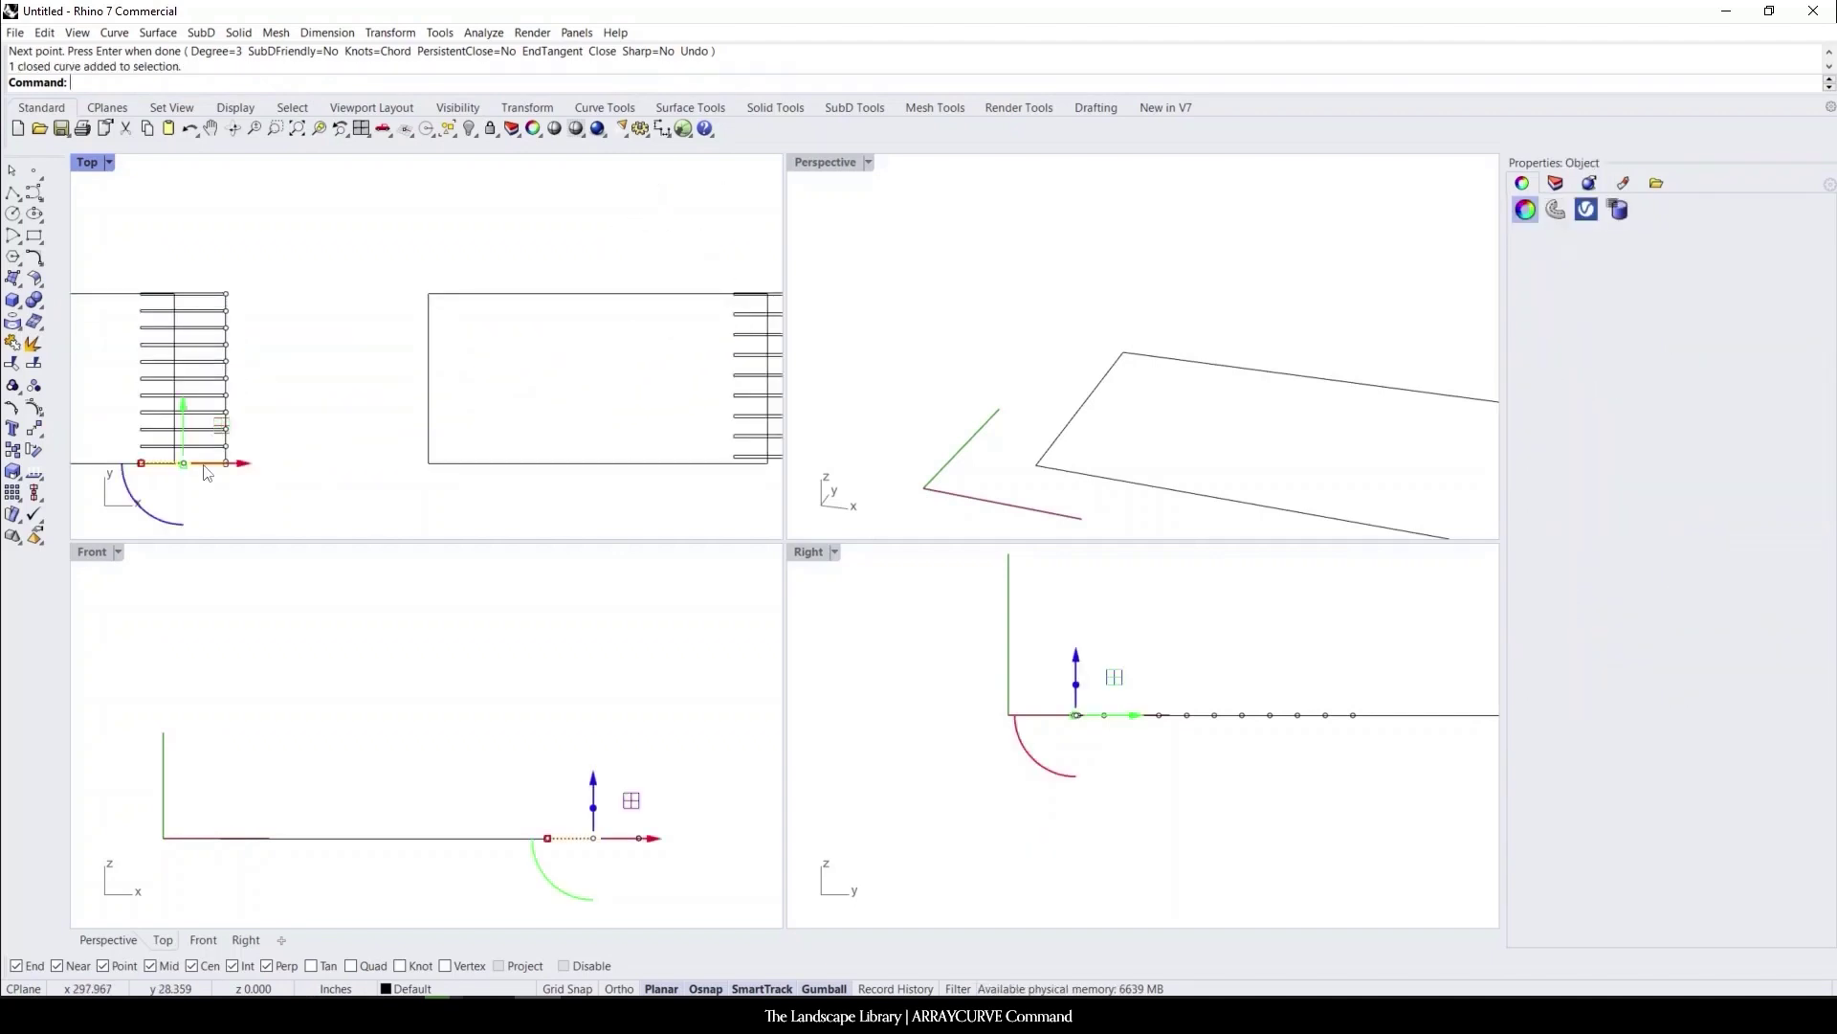
type("Copy")
key("Return")
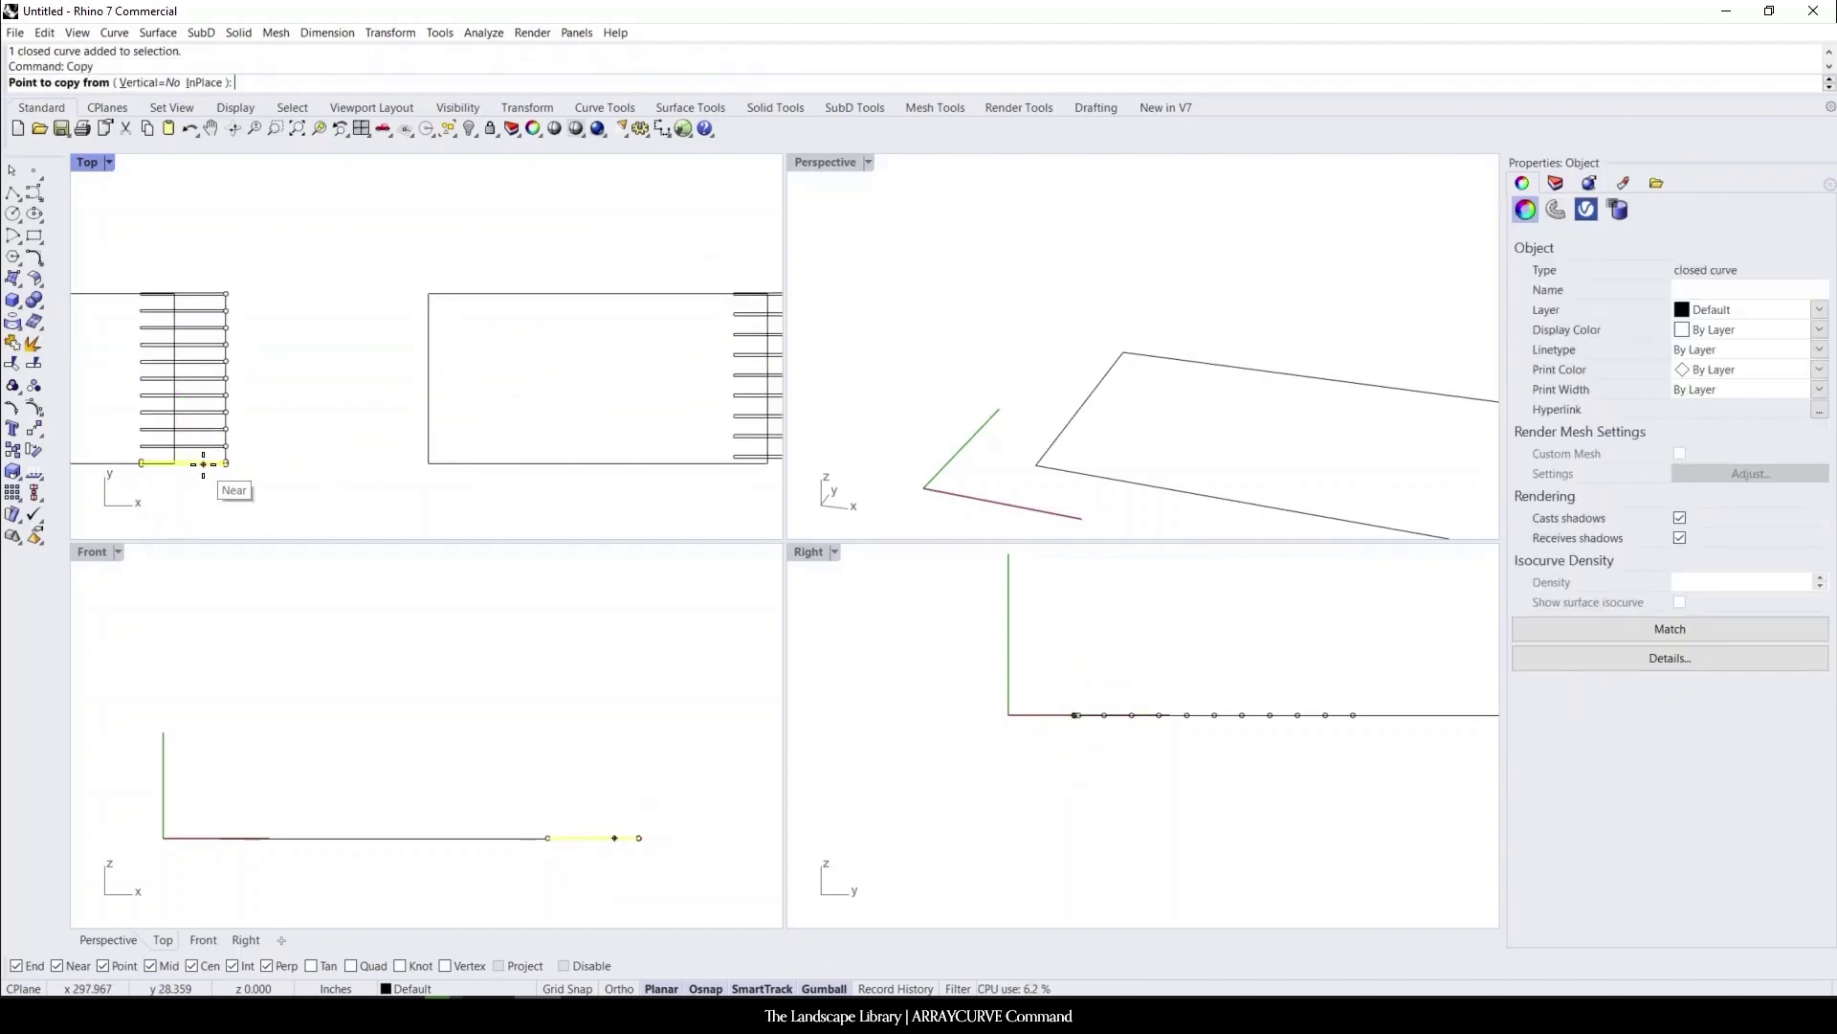
scroll(204, 463, "up", 4)
left_click(139, 463)
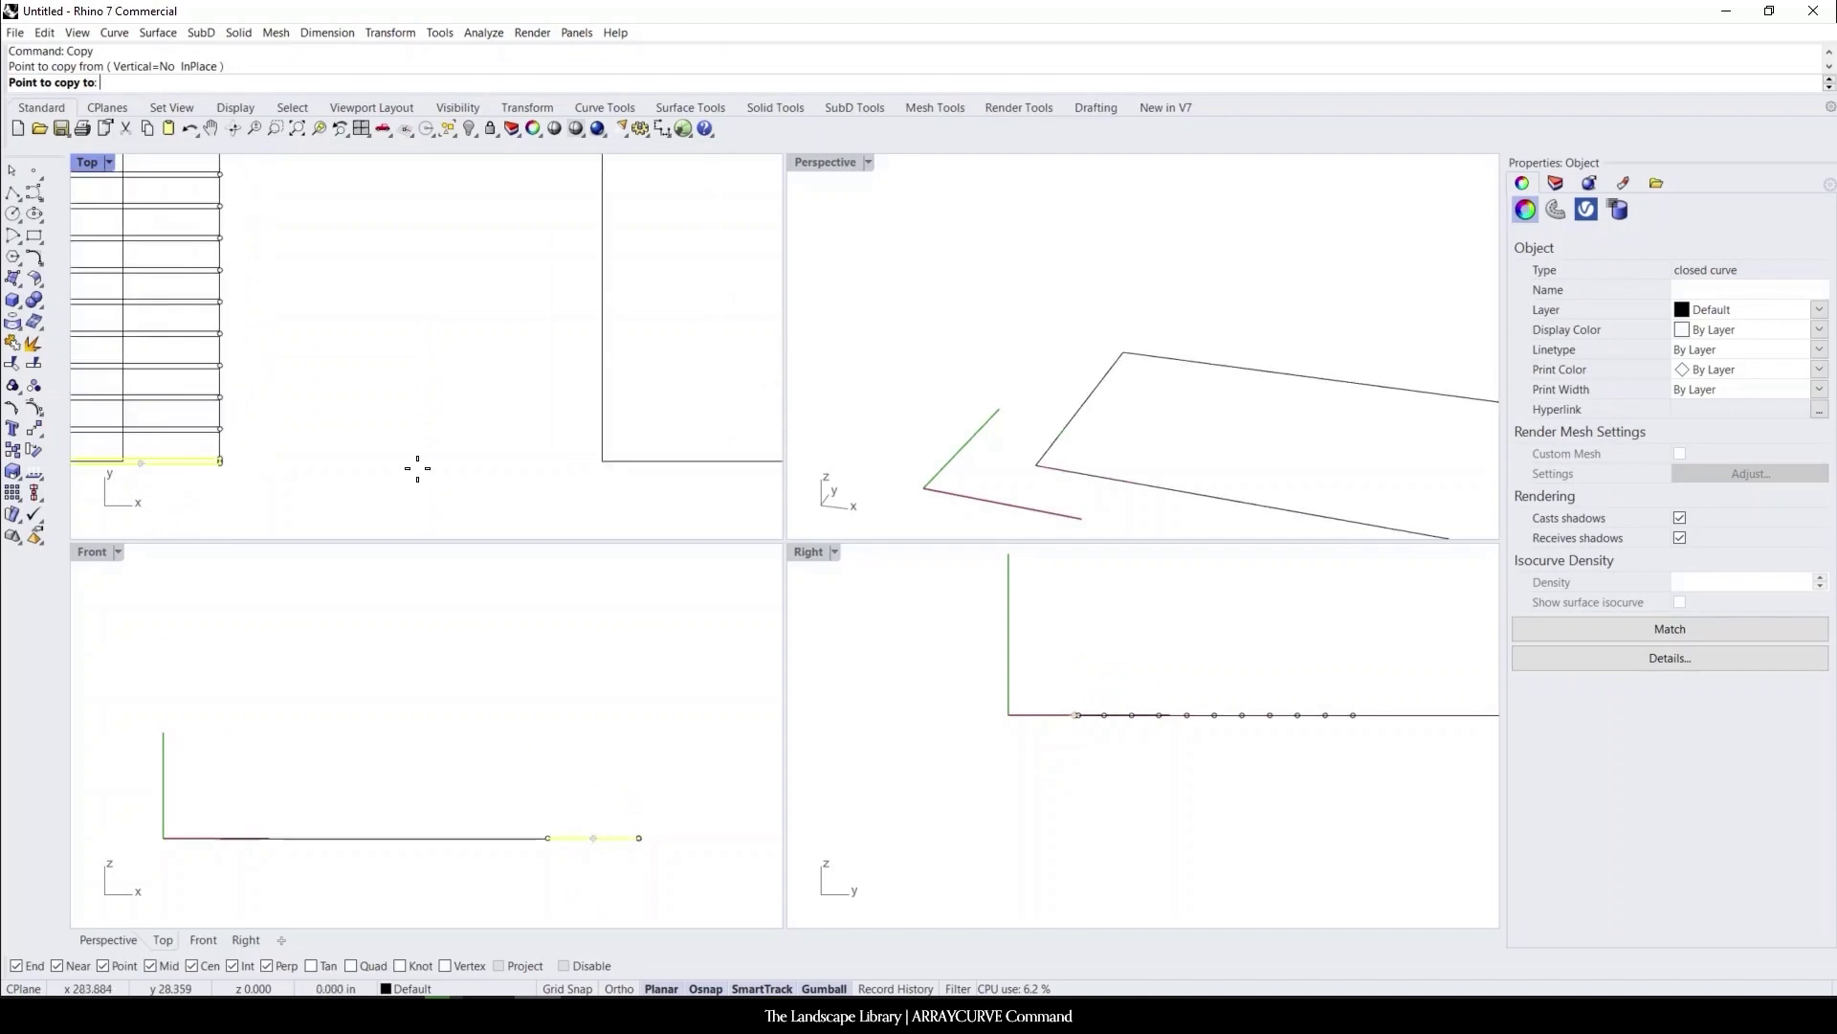
scroll(255, 469, "down", 5)
left_click(620, 463)
scroll(574, 467, "up", 10)
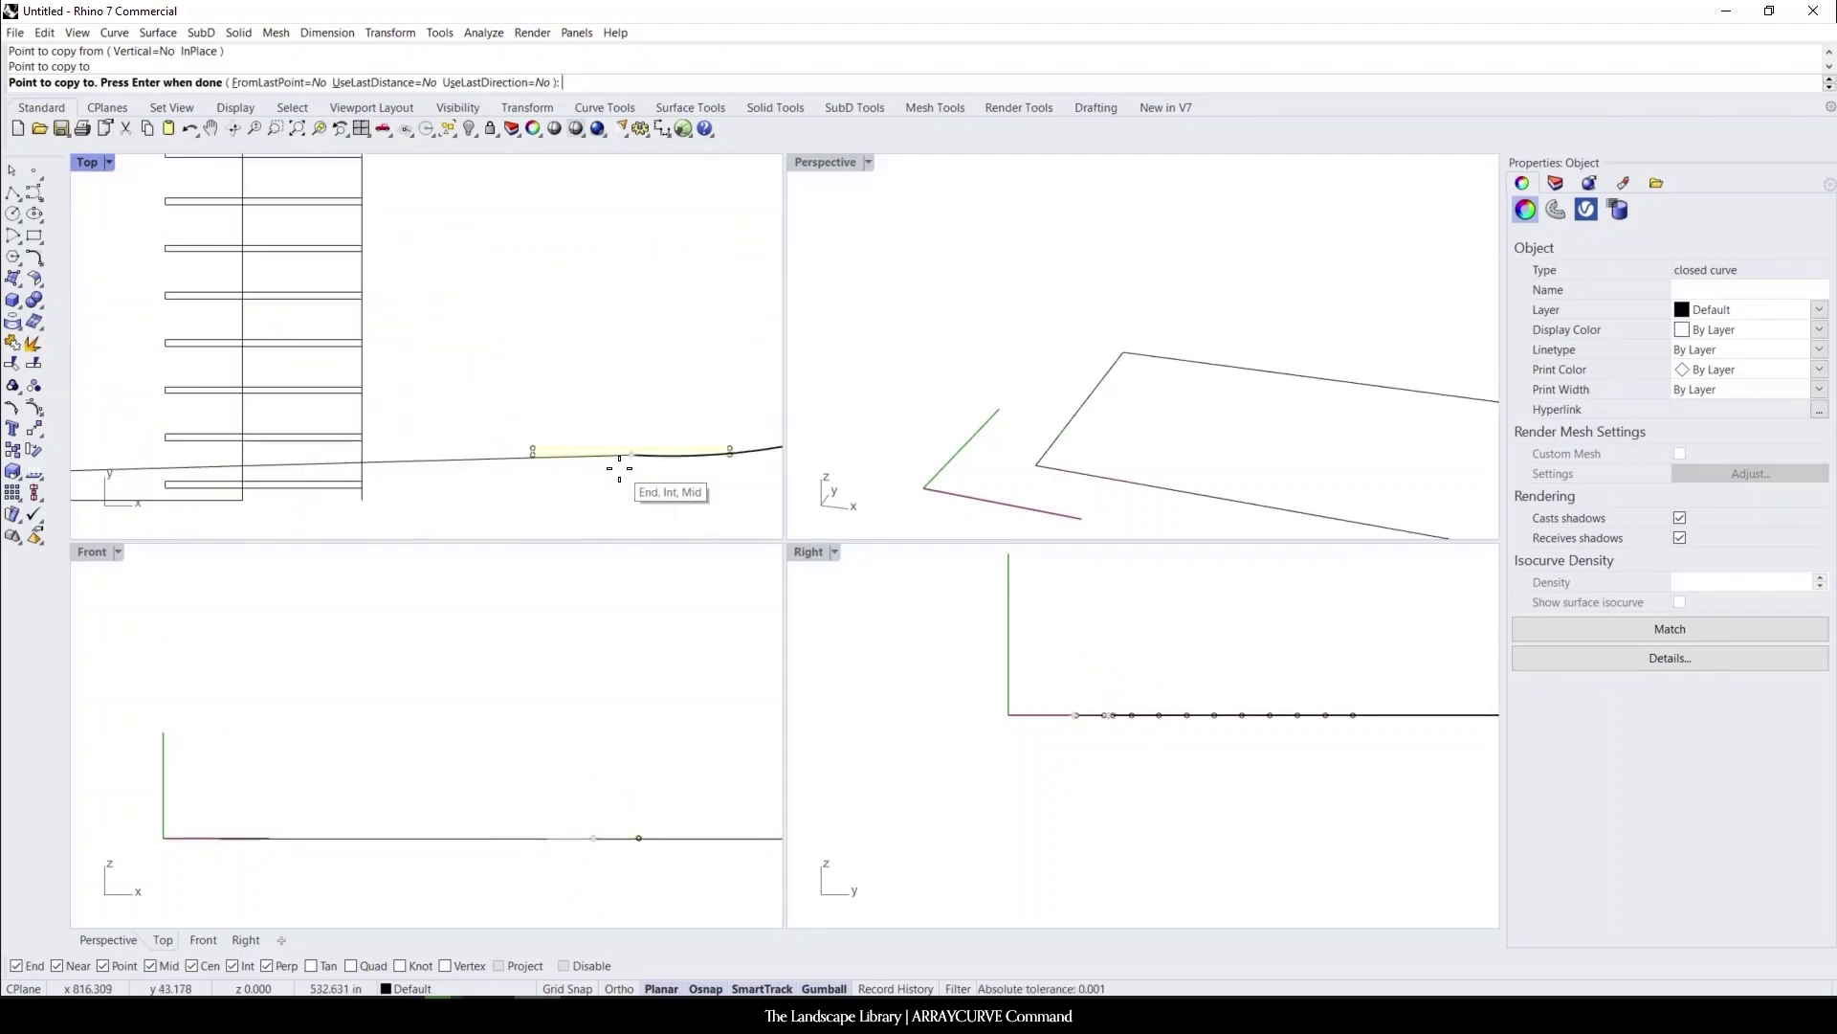
key("Return")
Rotate the copied plank 90° so it stands vertical at the curve's start
type("Rotate")
key("Return")
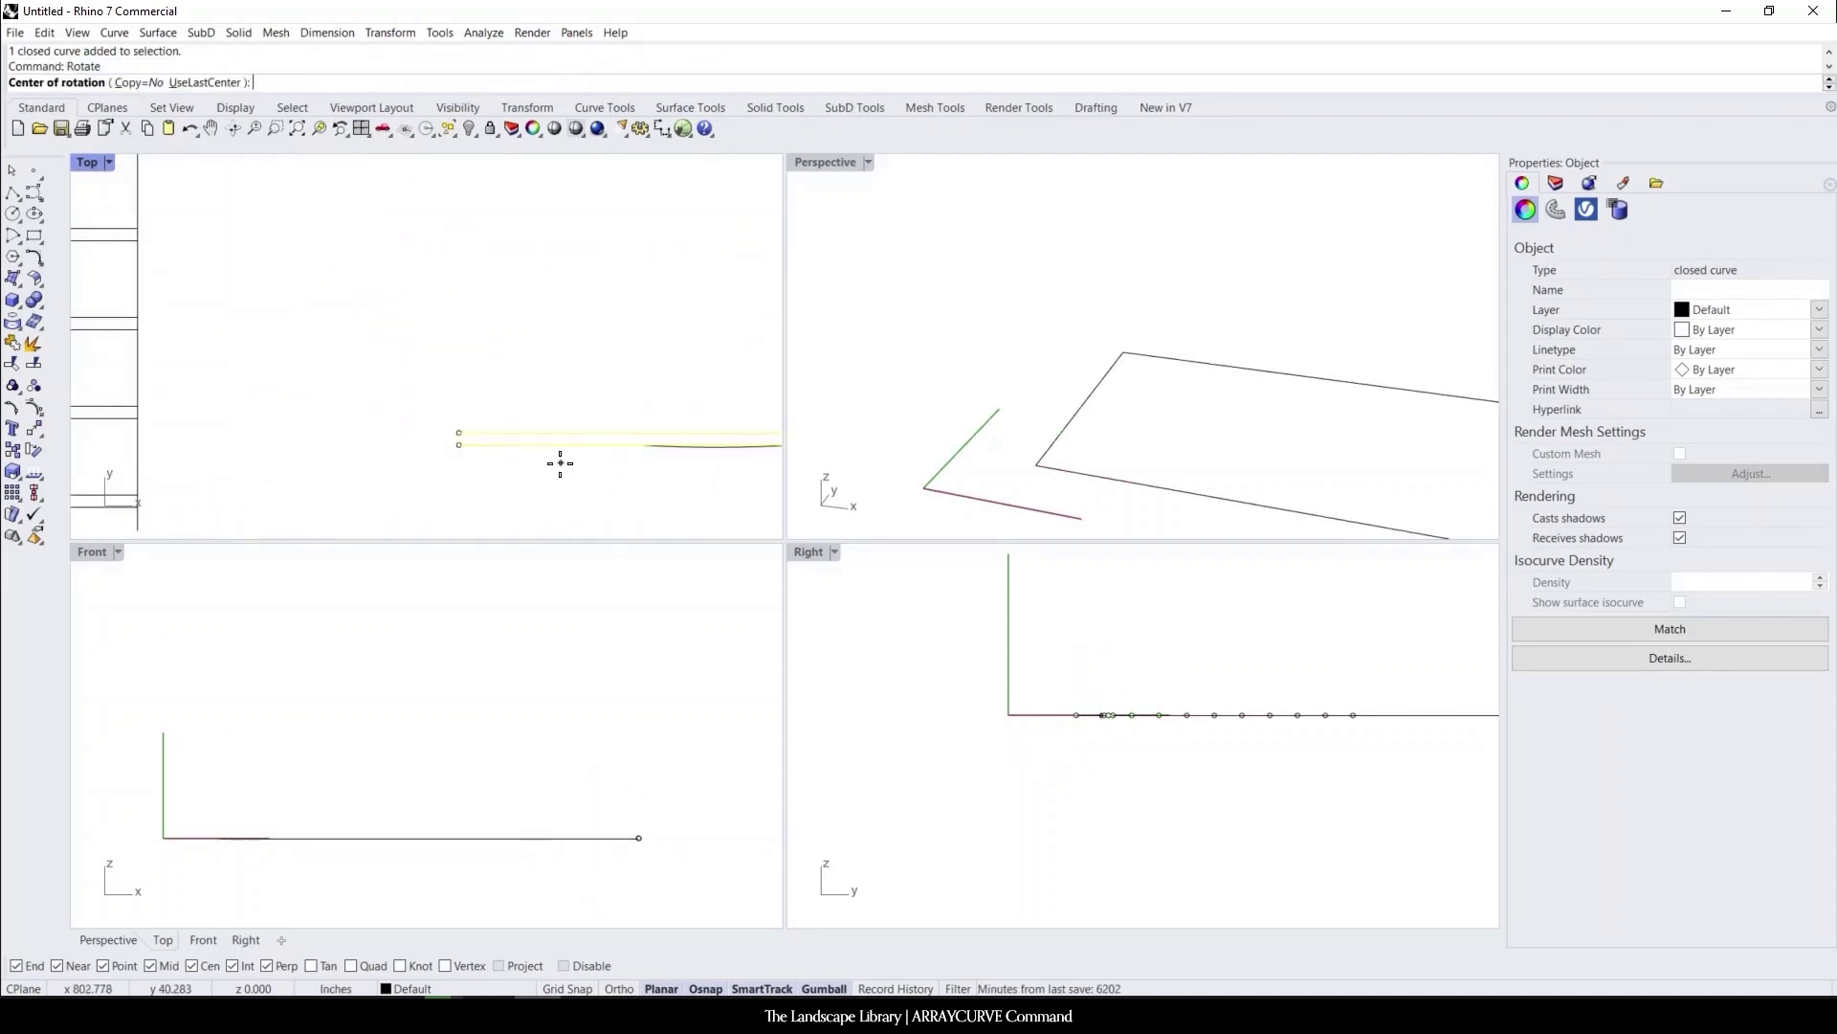
left_click(640, 444)
scroll(651, 422, "down", 3)
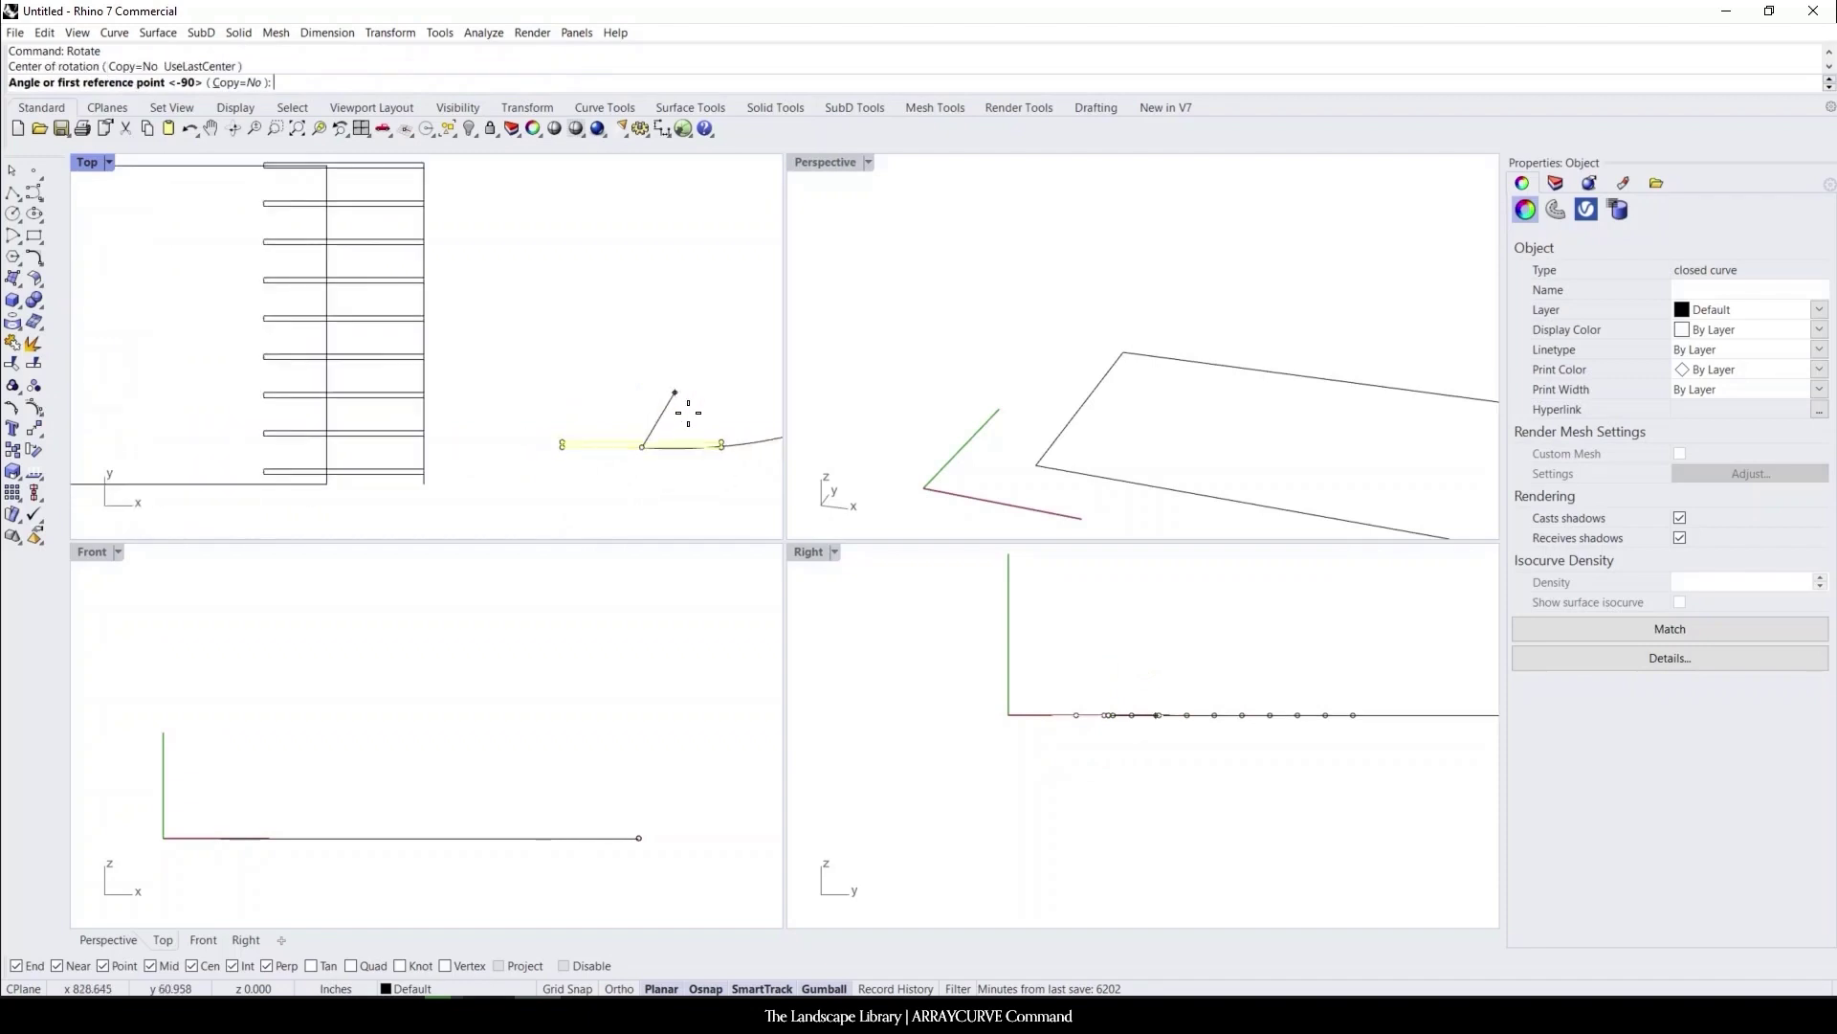
scroll(725, 447, "up", 1)
left_click(725, 447)
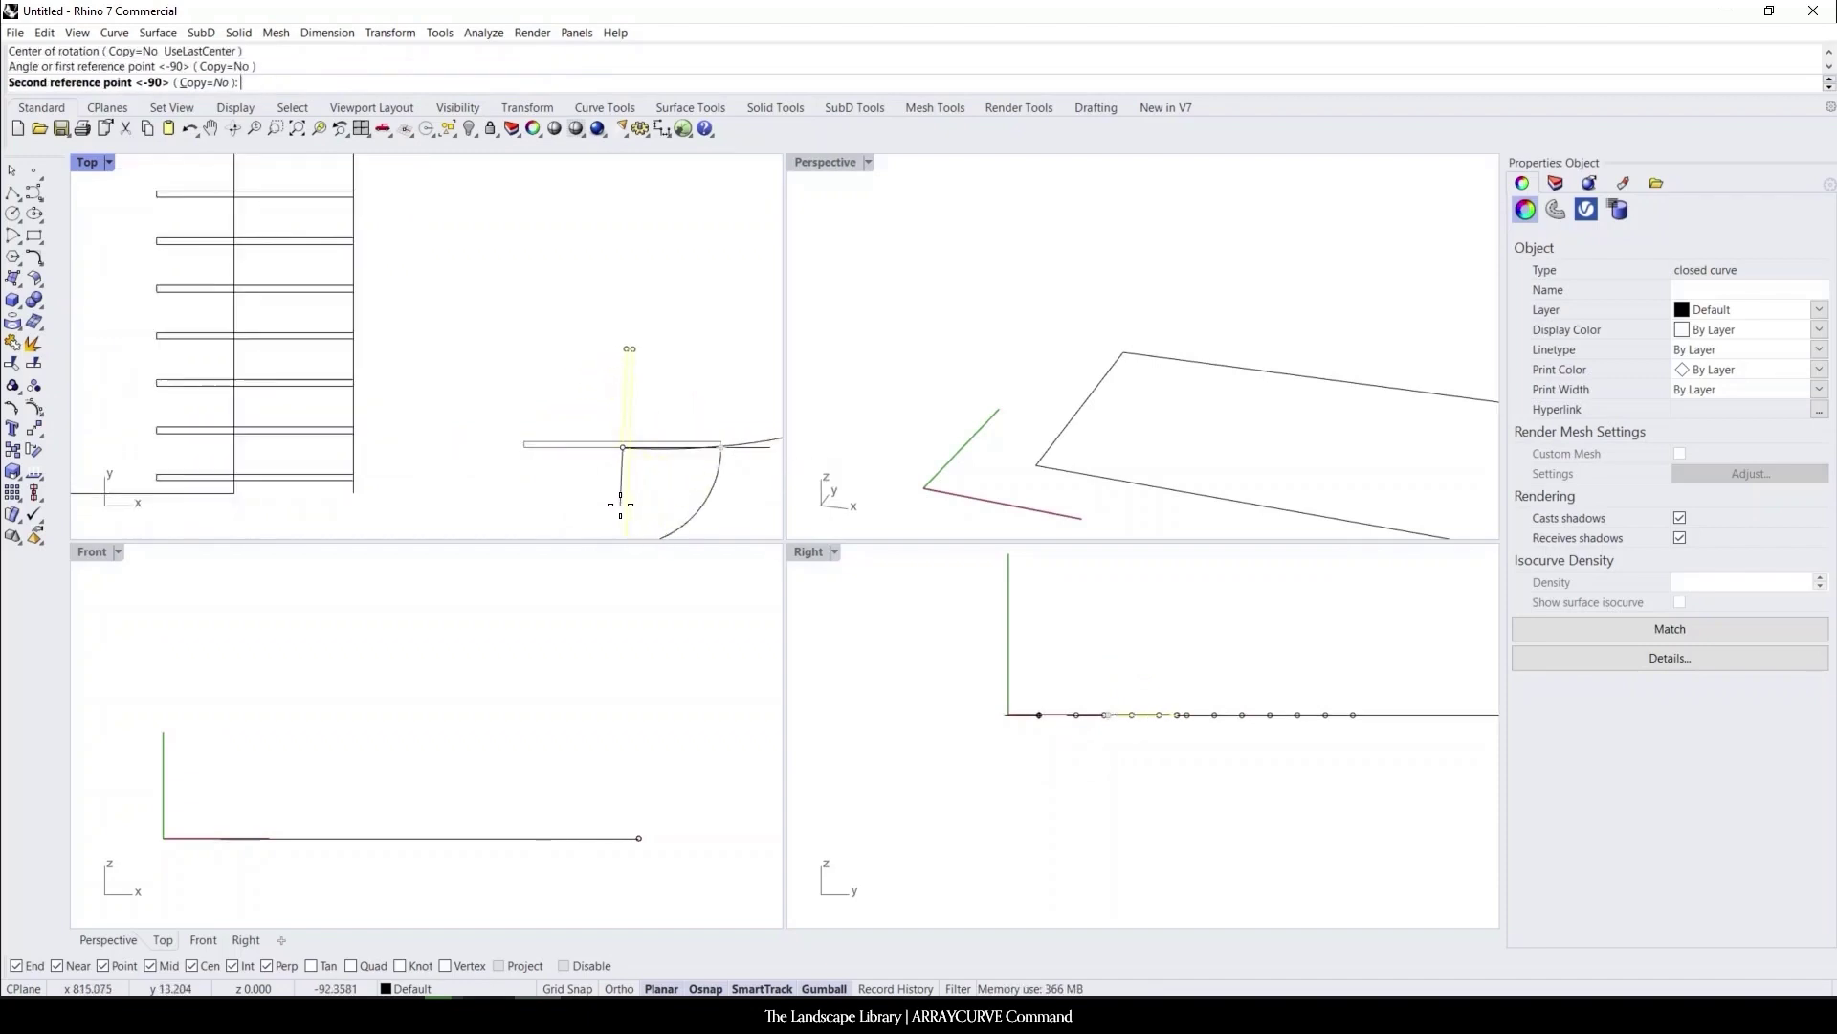
left_click(621, 505)
key("Escape")
scroll(594, 483, "down", 5)
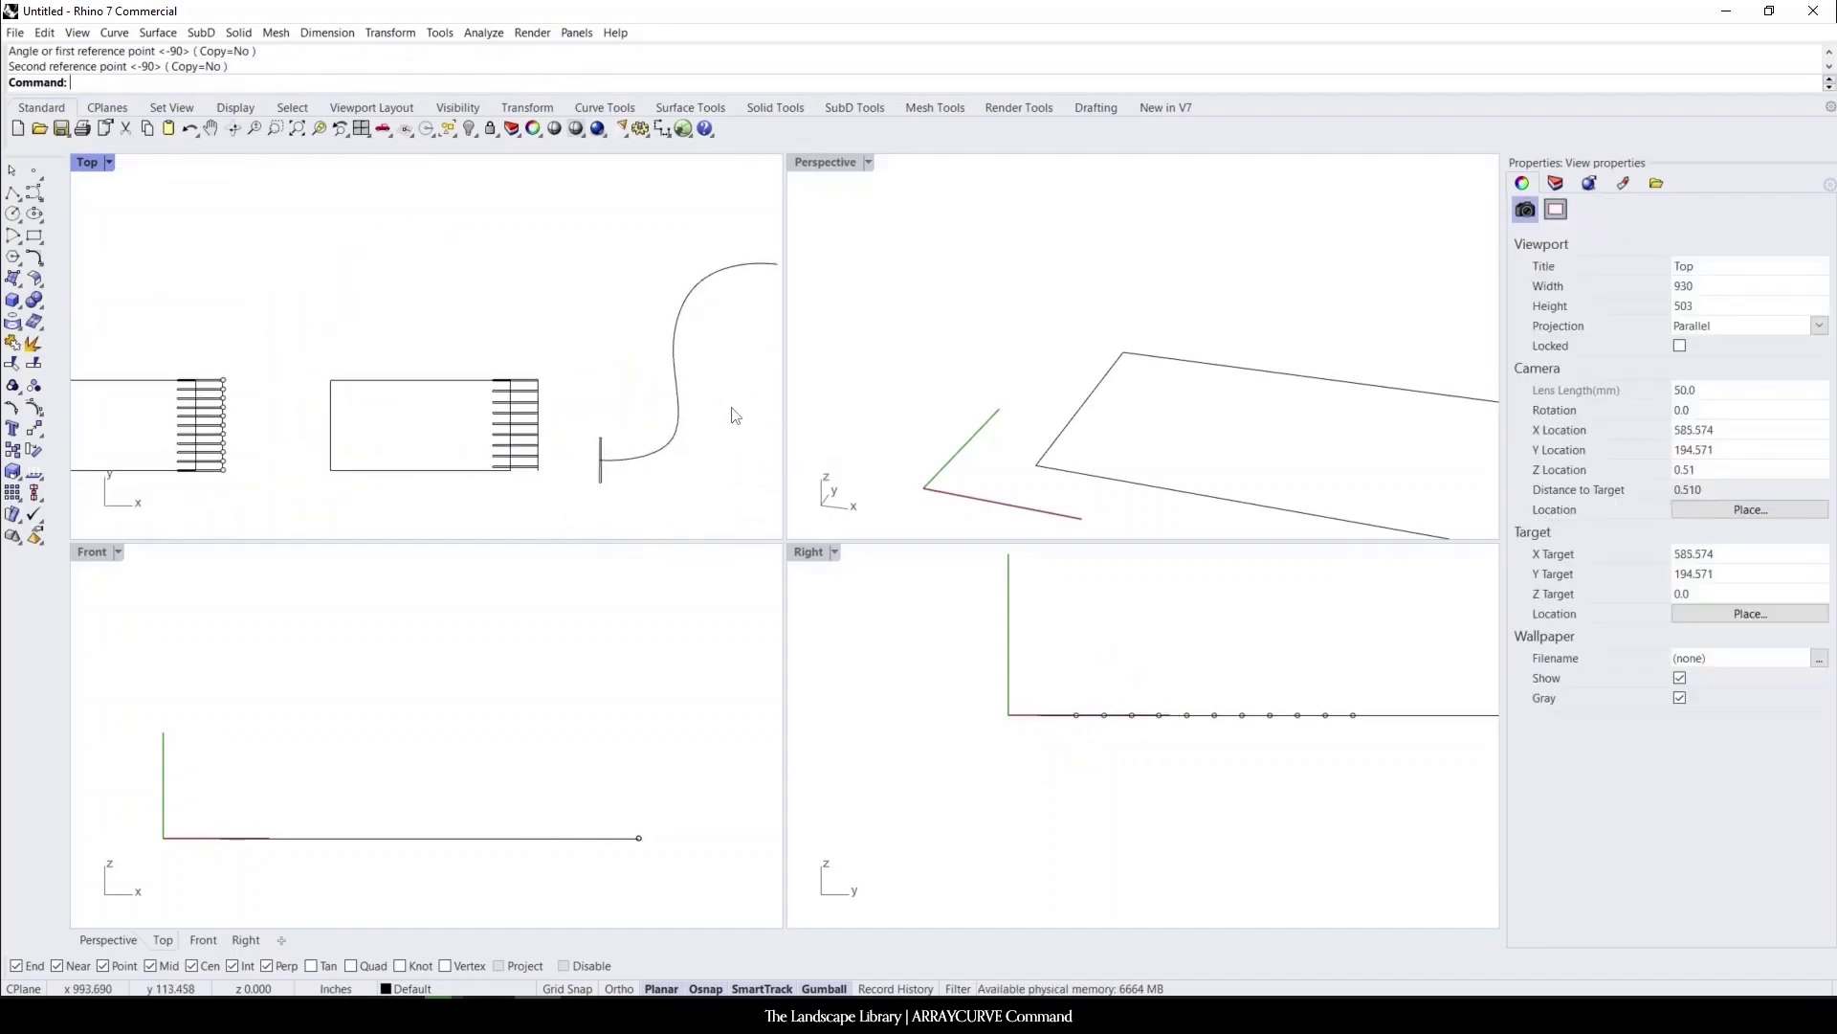
Start ArrayCrv with the vertical plank as the object and the S-curve as path
type("arraycrv")
key("Return")
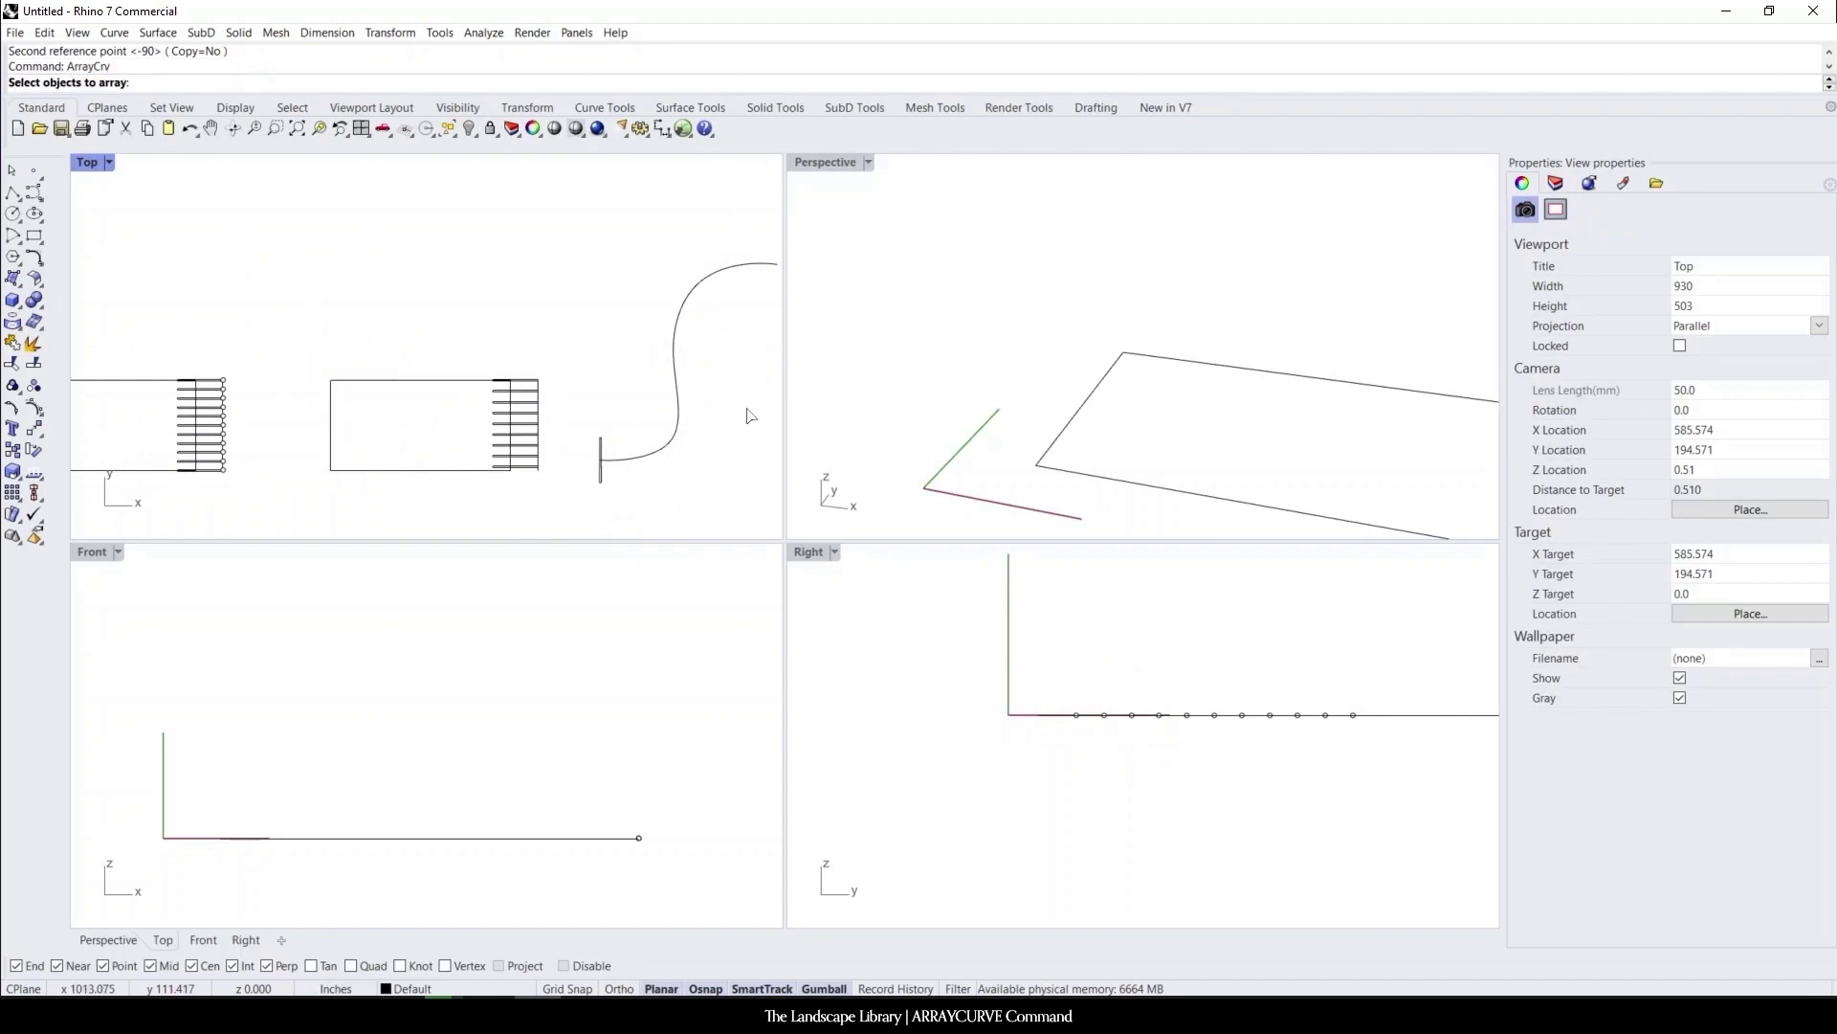
scroll(387, 437, "down", 4)
scroll(503, 440, "up", 4)
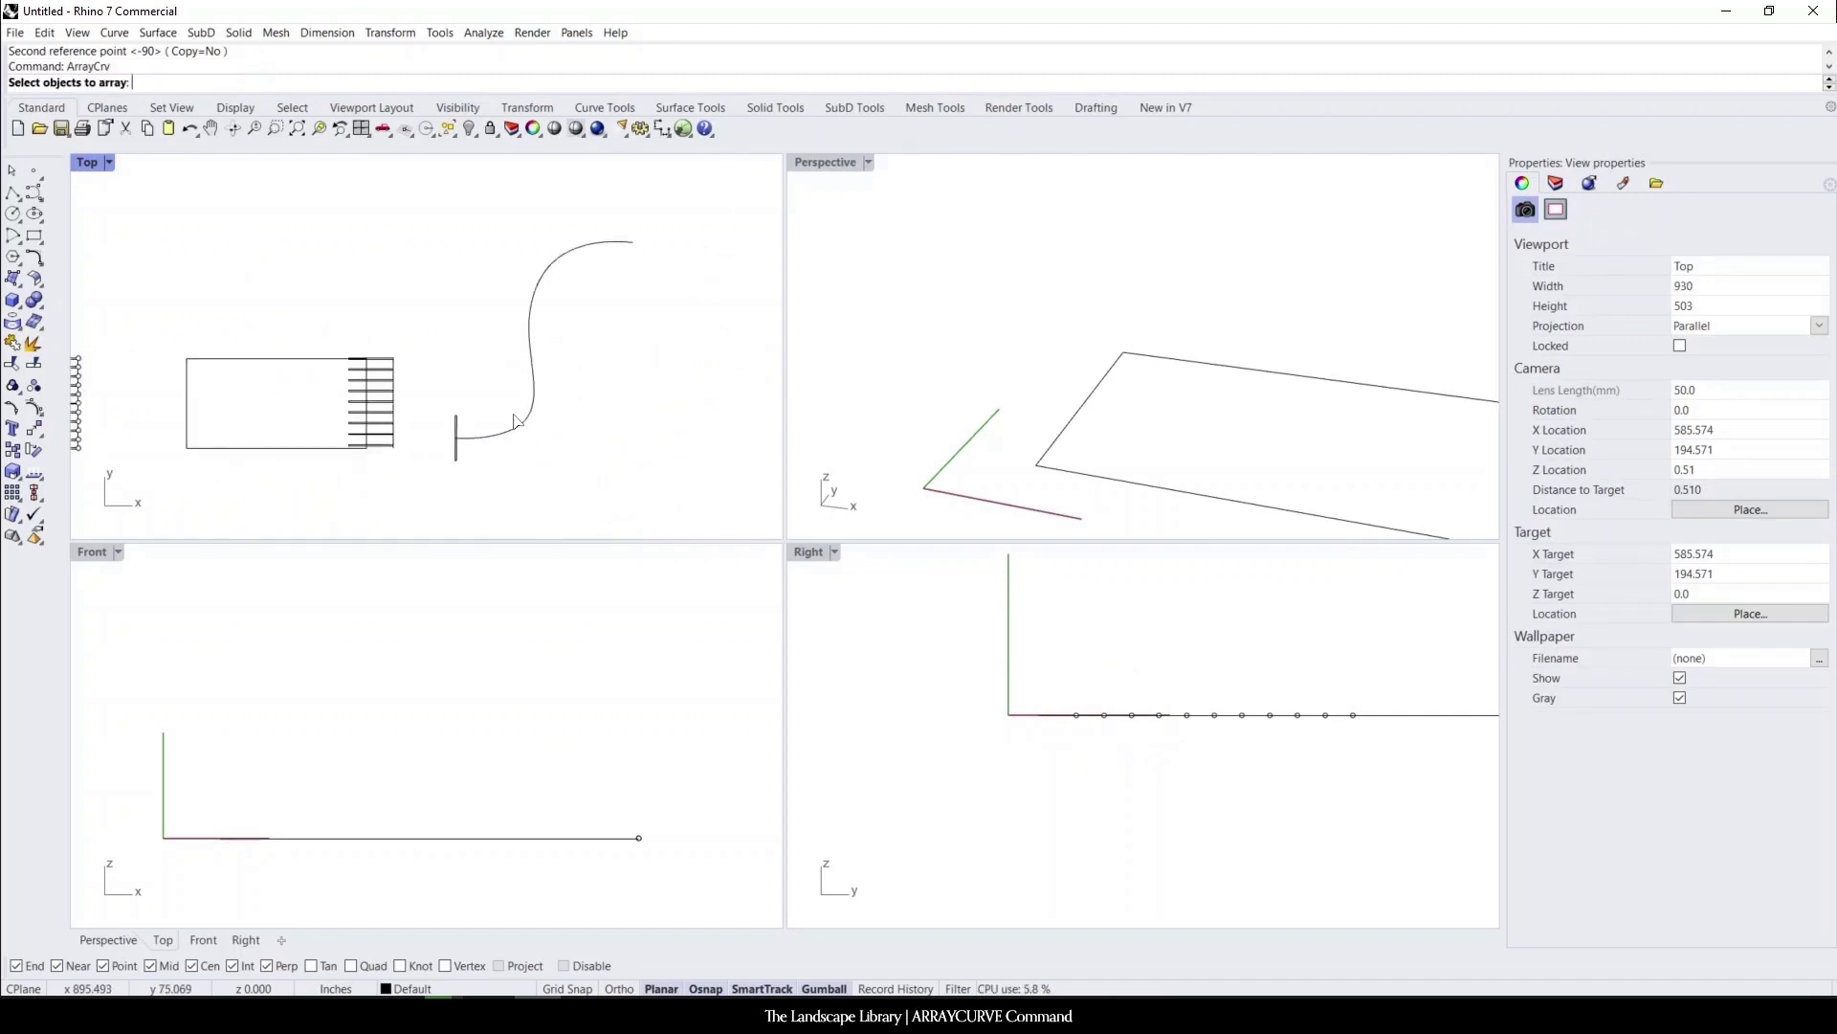
scroll(527, 474, "up", 3)
scroll(528, 474, "down", 1)
left_click(327, 452)
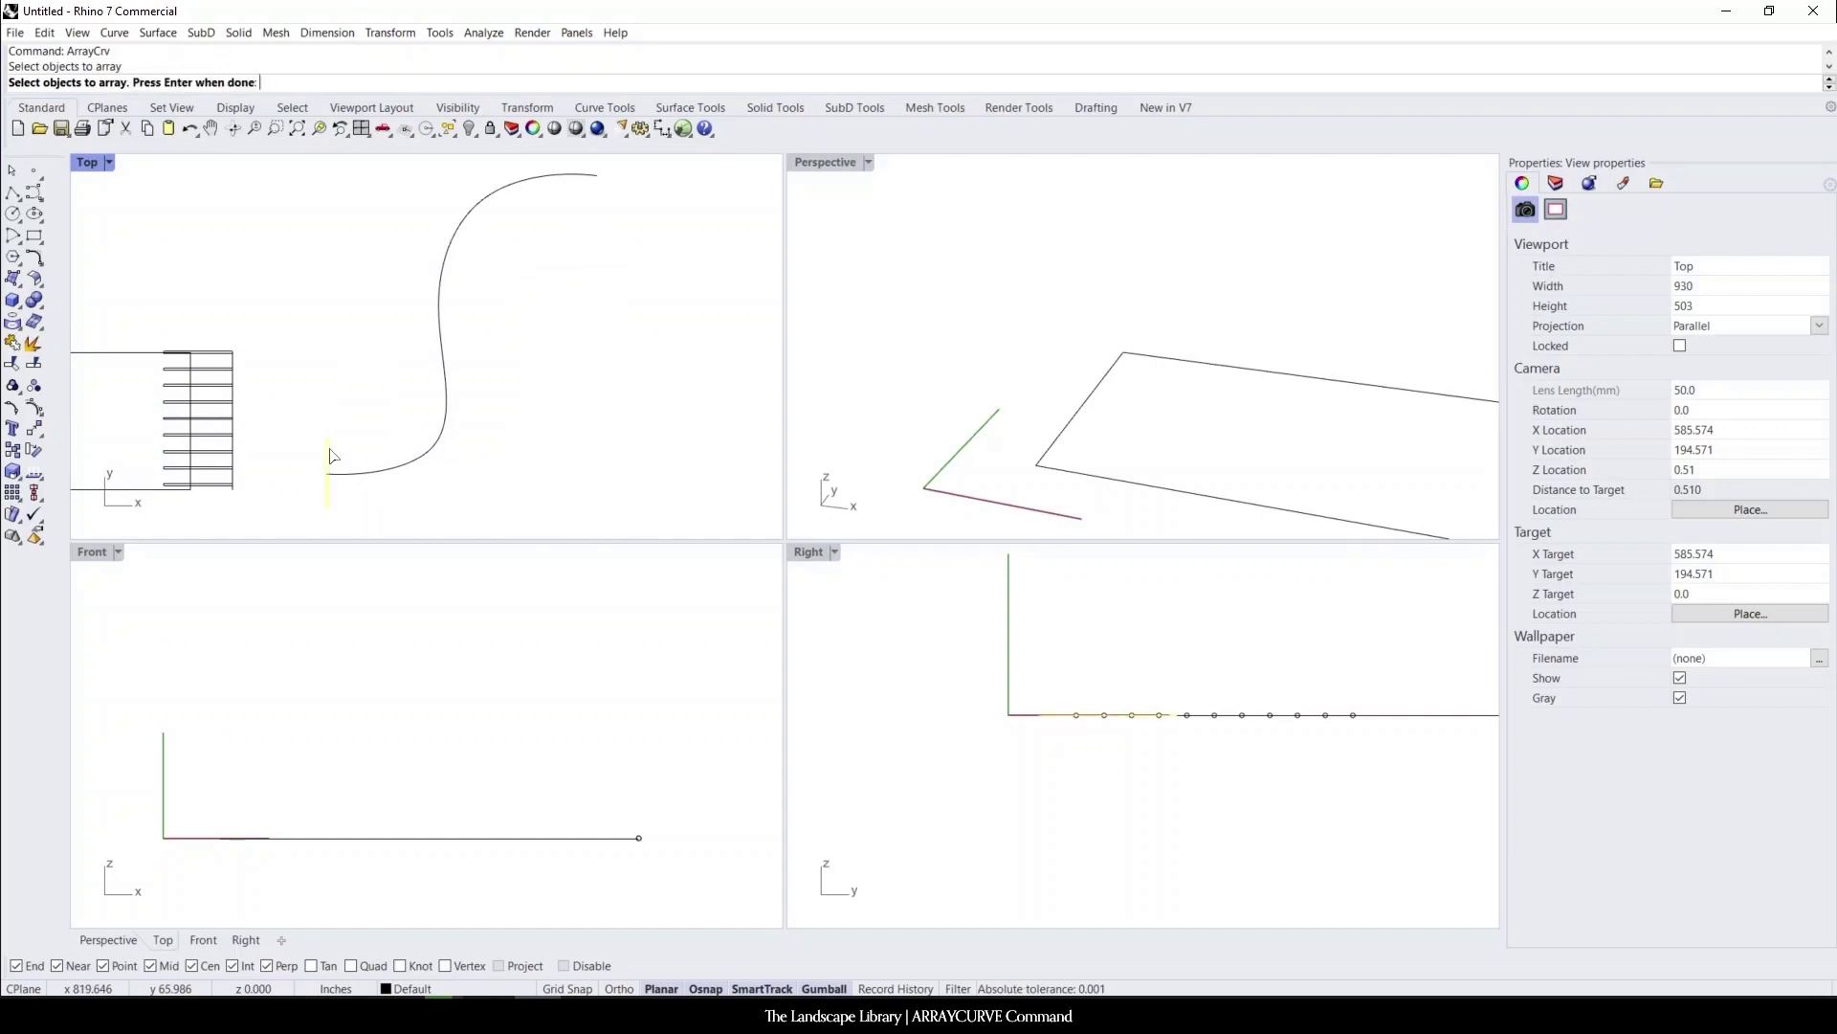
key("Return")
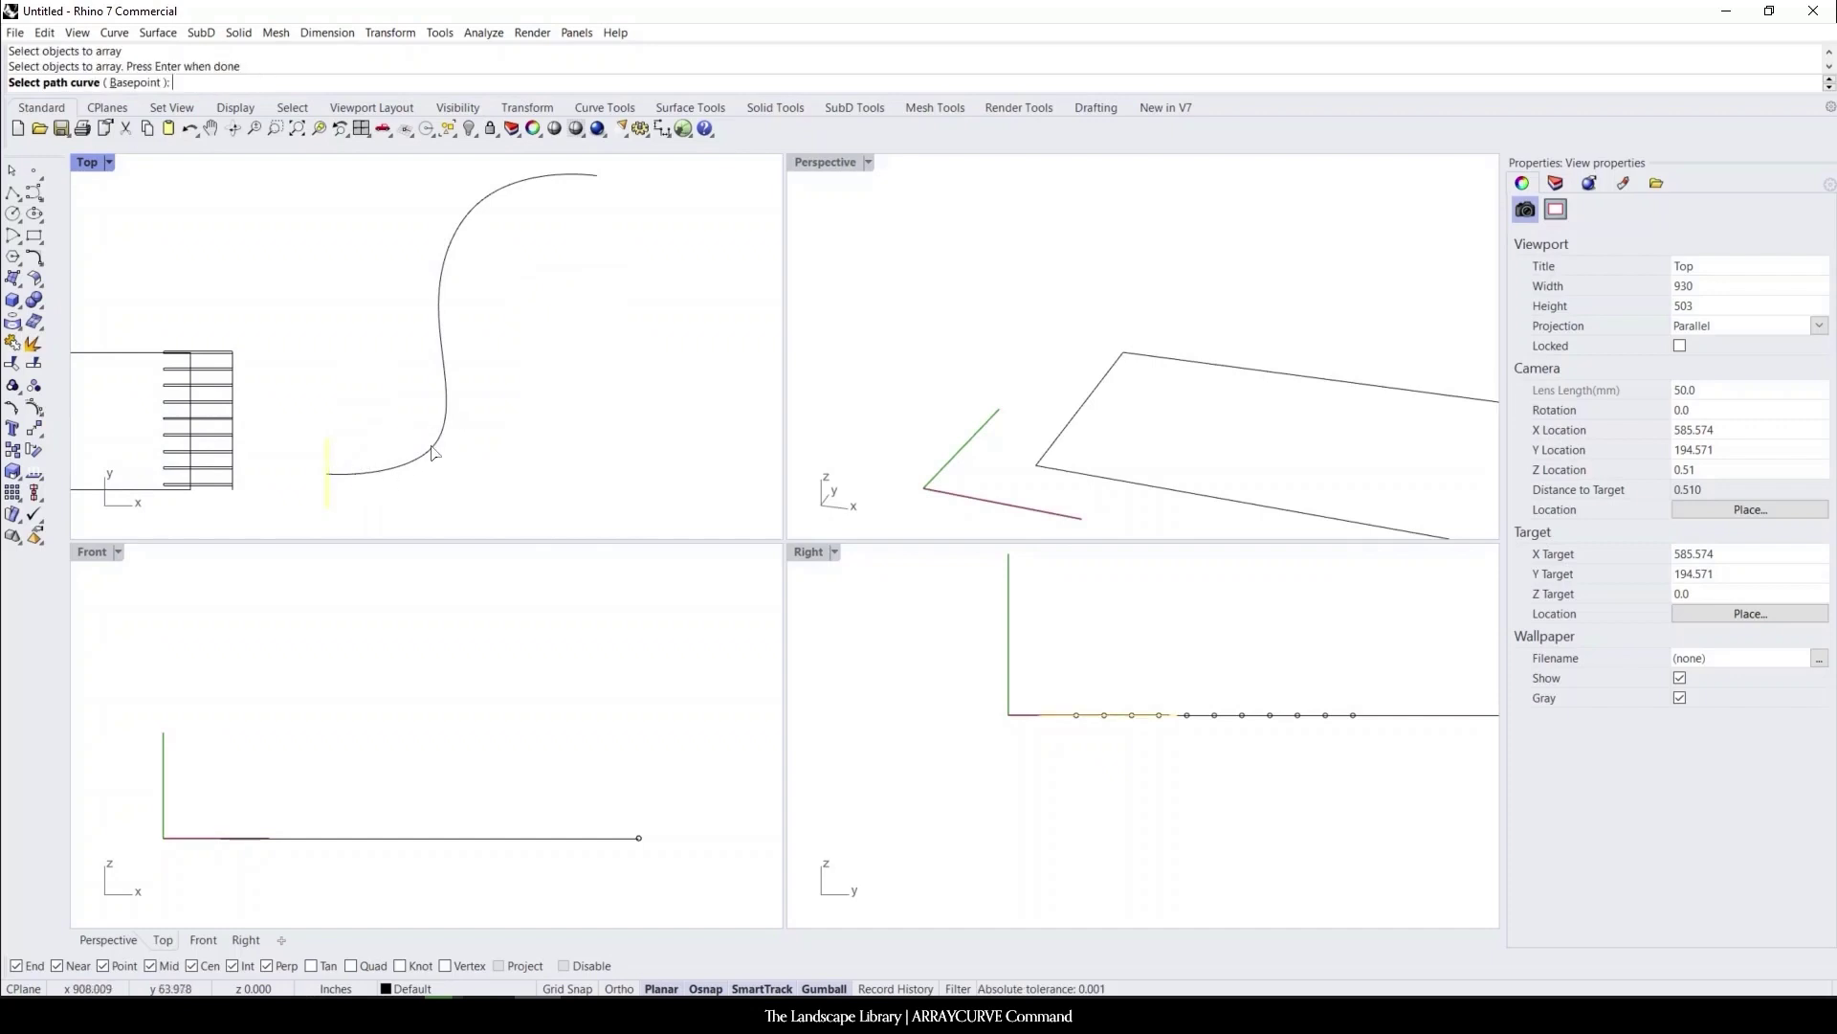
left_click(448, 424)
Review the preview and accept 31 planks spaced 14.4 apart along the S-curve
scroll(407, 475, "down", 1)
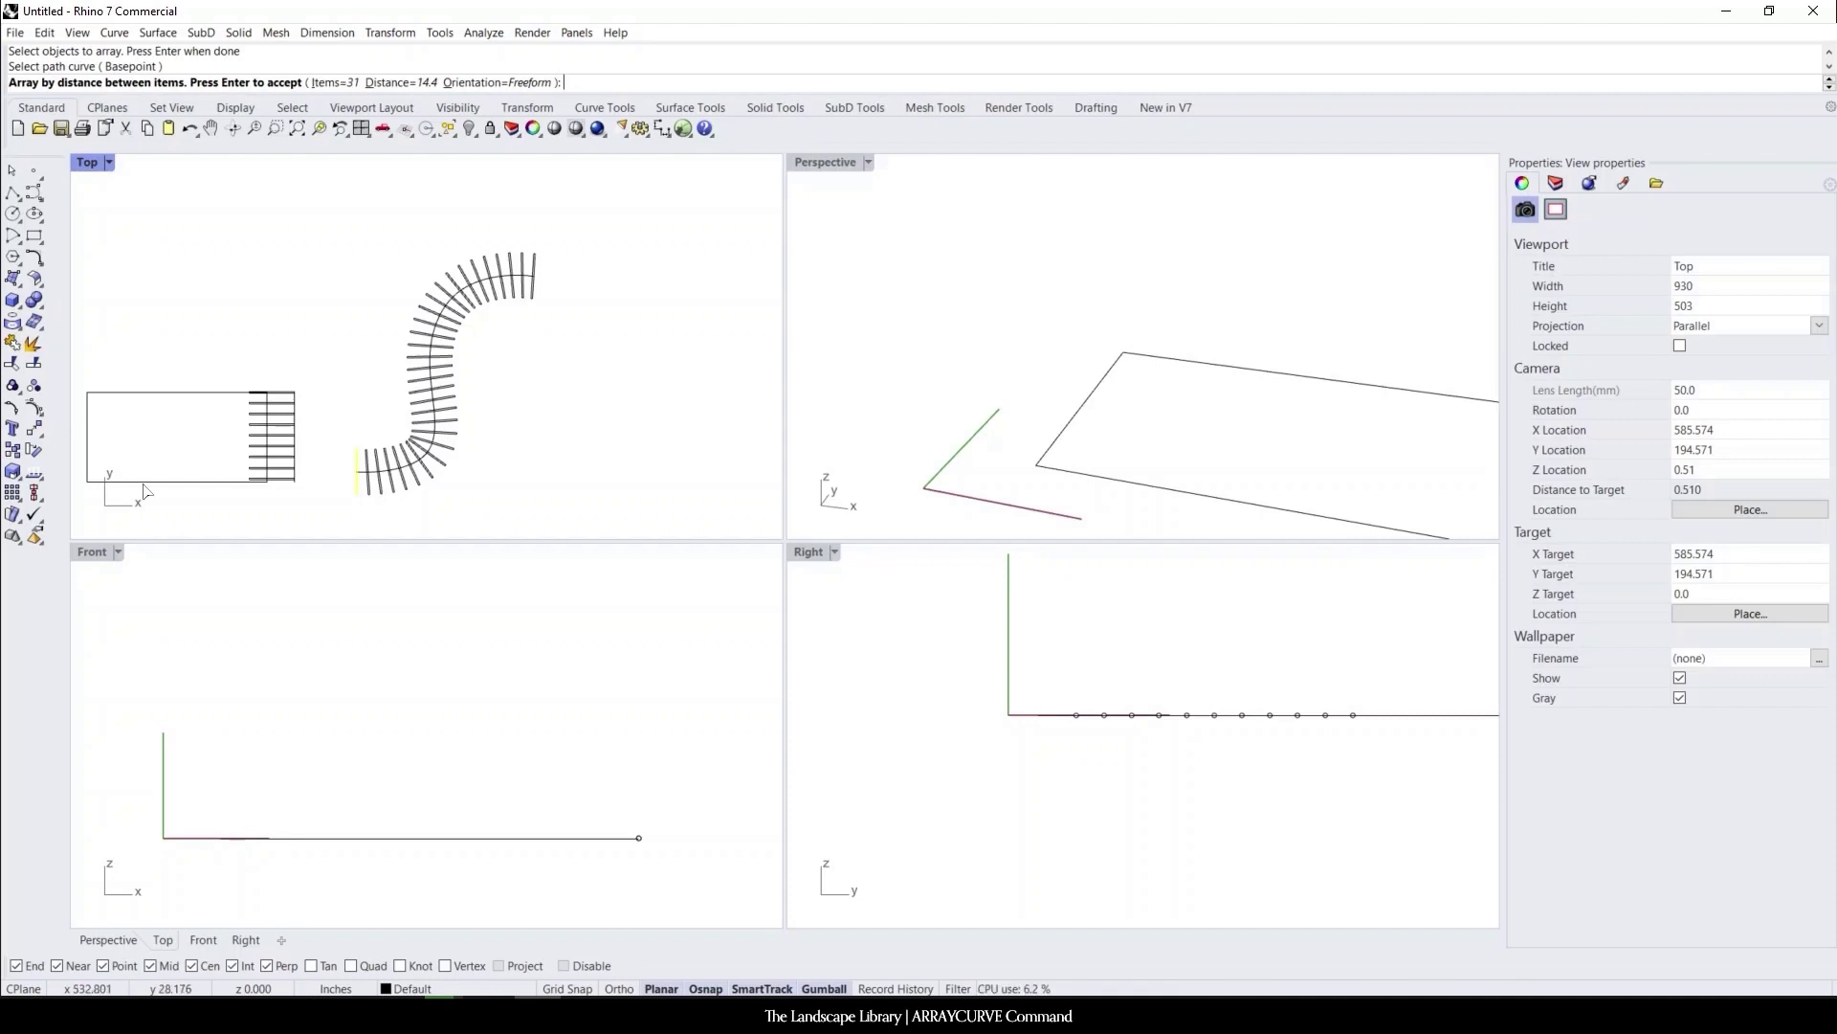
key("Left")
key("Left")
key("Left")
key("Left")
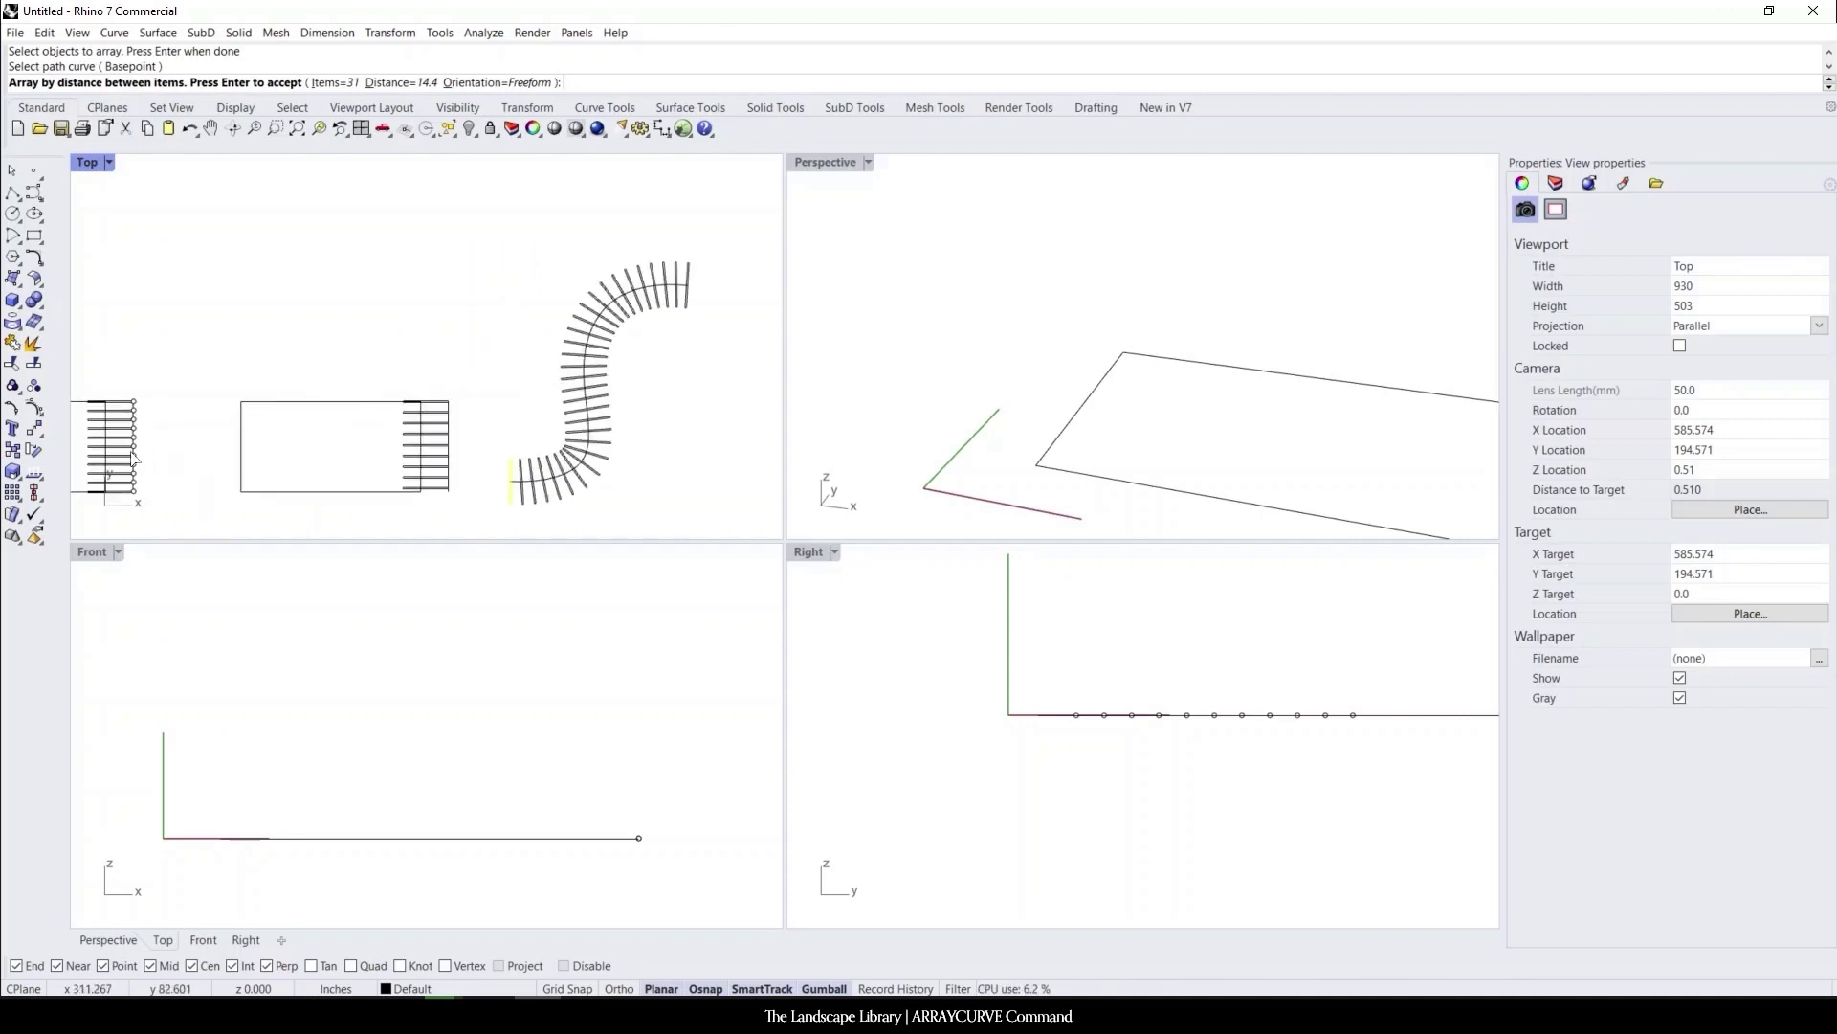
scroll(550, 483, "up", 3)
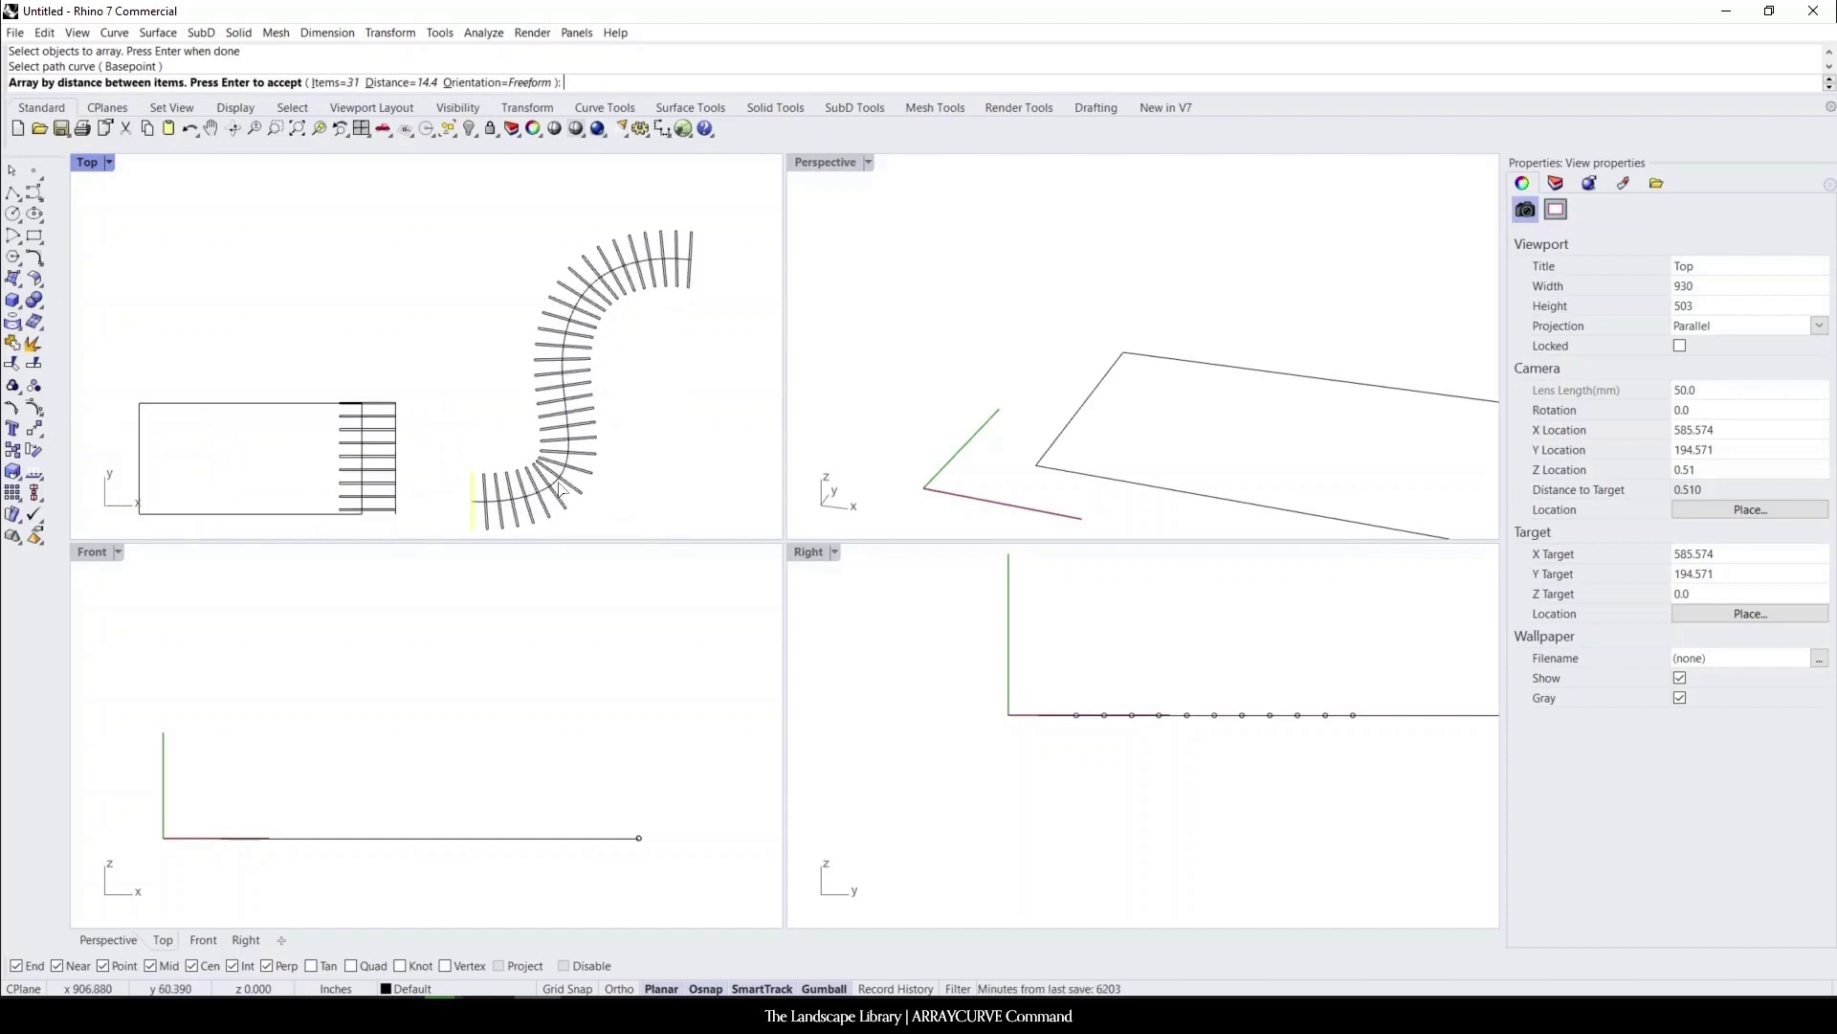
scroll(482, 509, "up", 8)
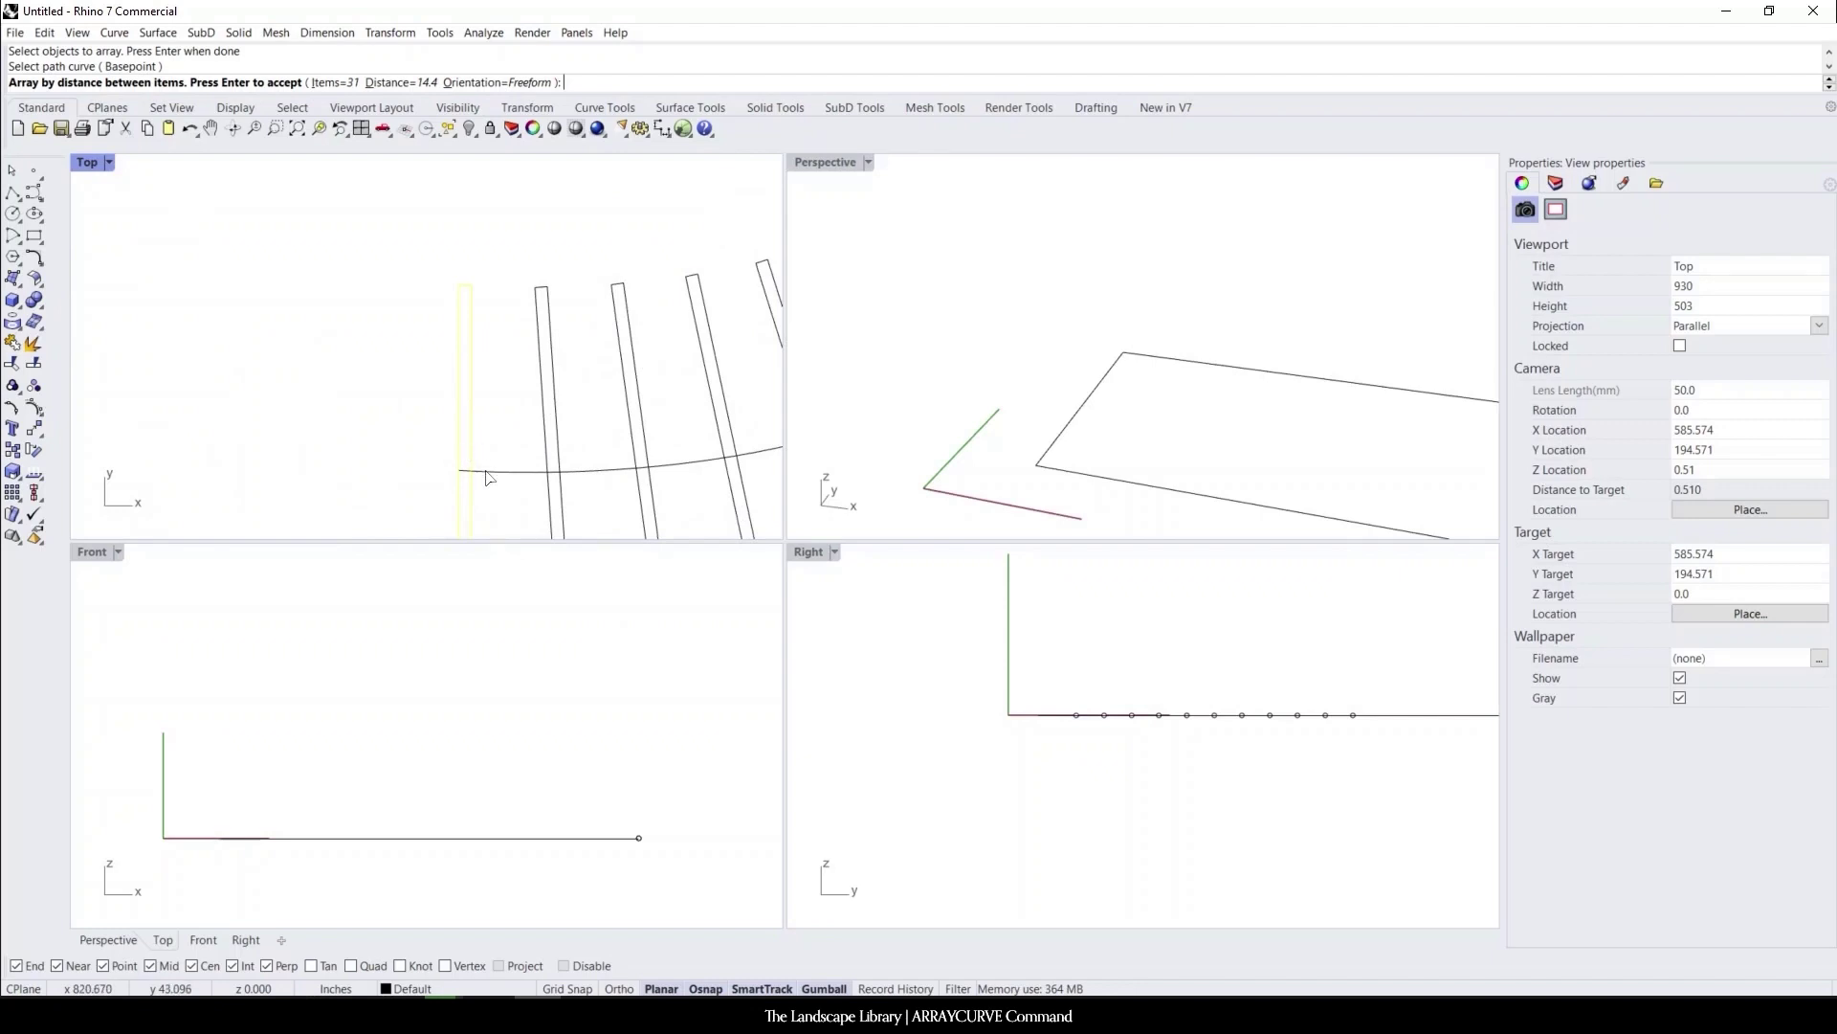
scroll(478, 465, "down", 8)
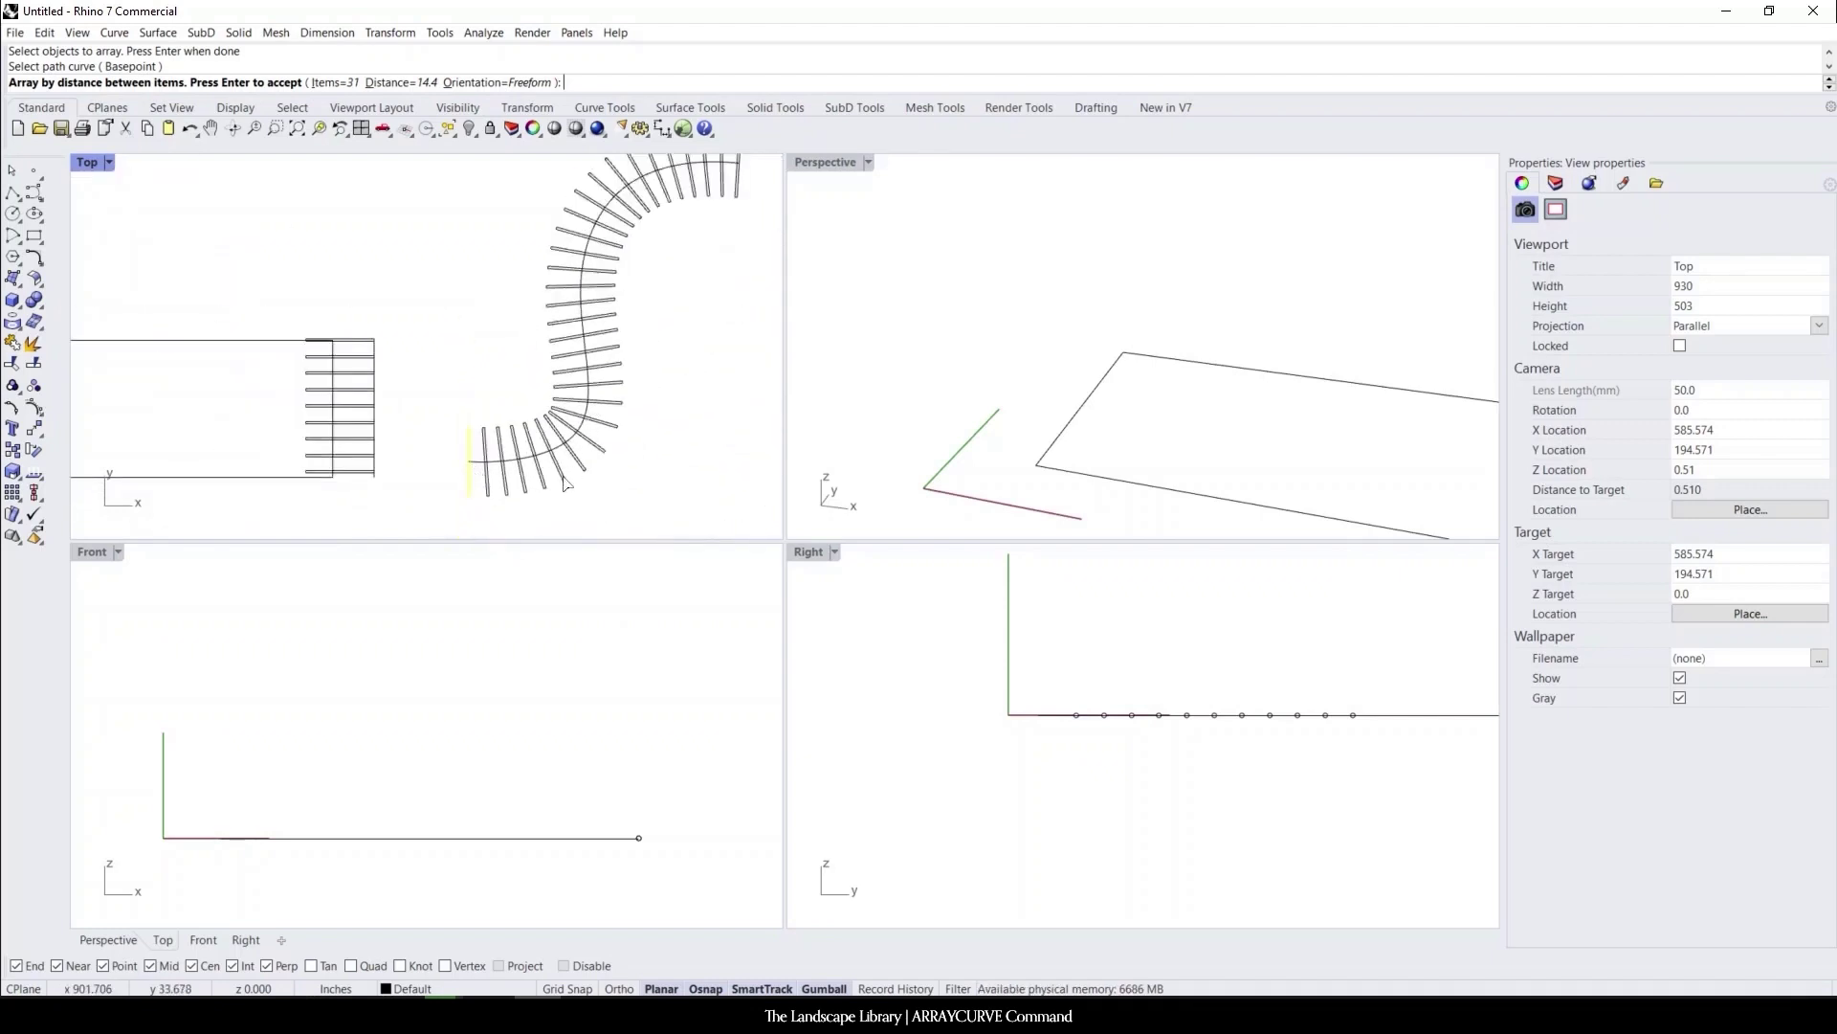
scroll(516, 484, "down", 2)
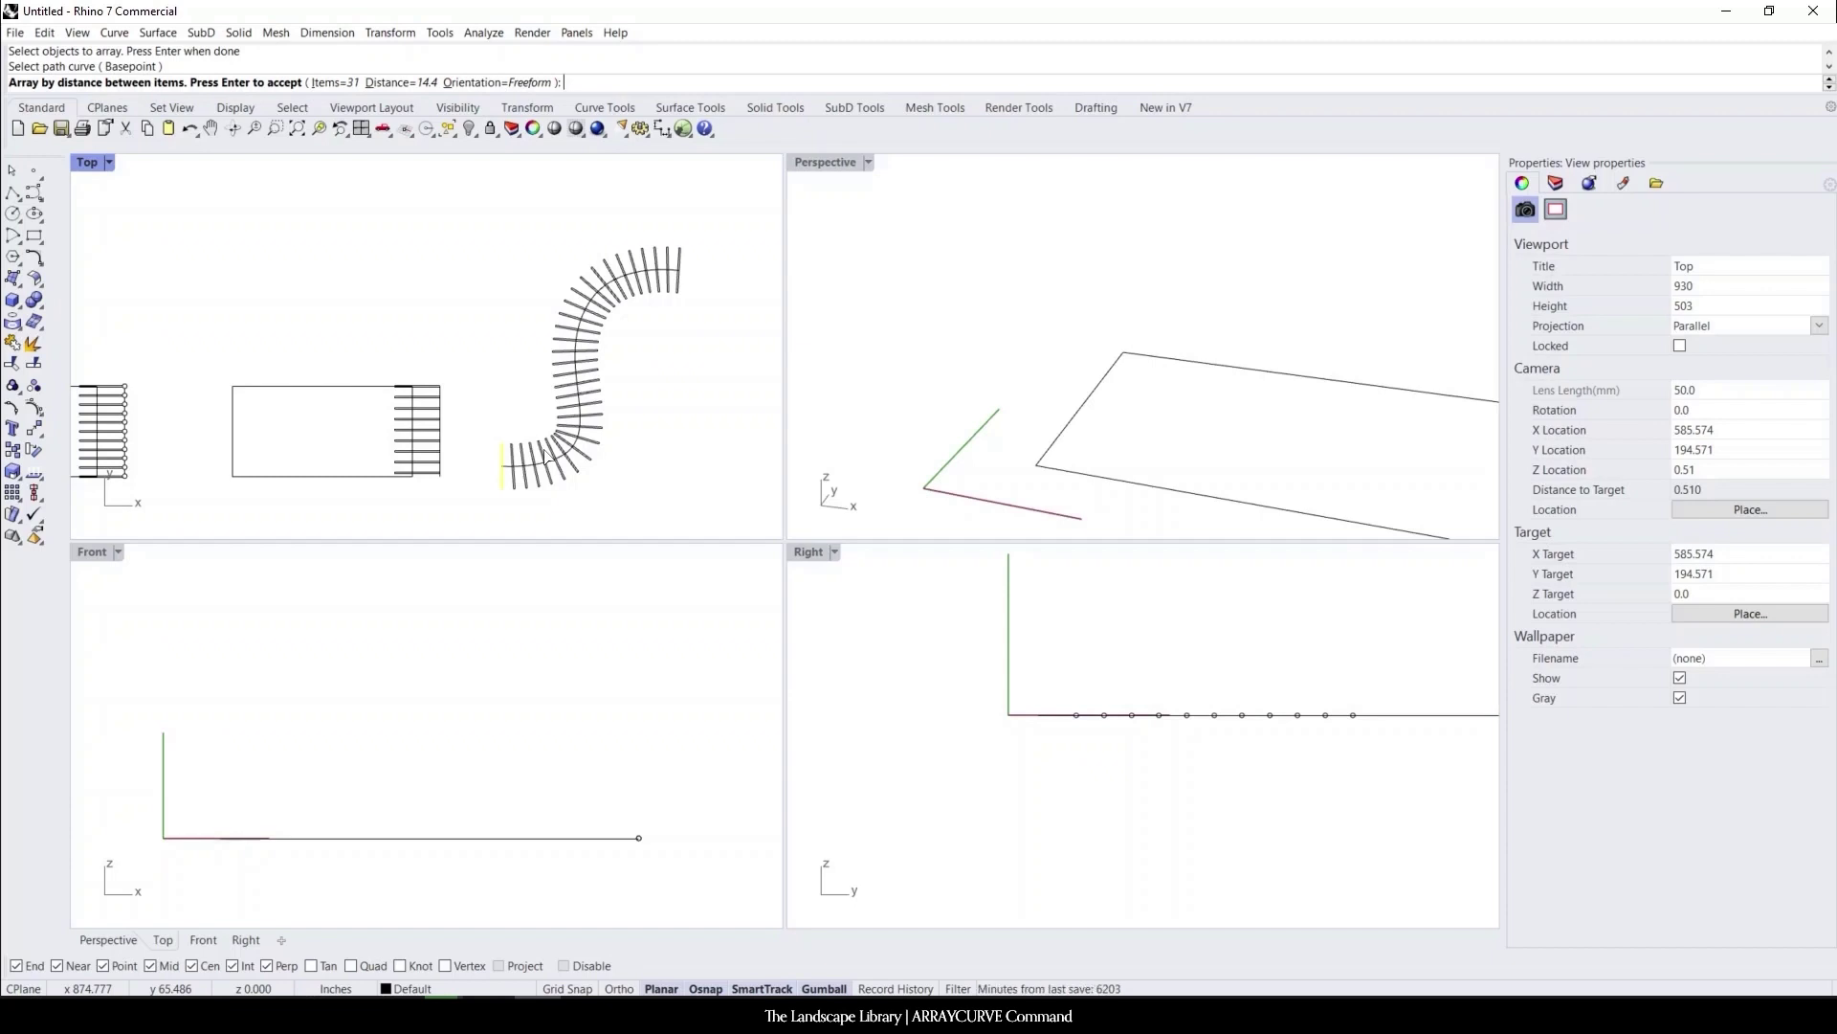
key("Return")
key("Return")
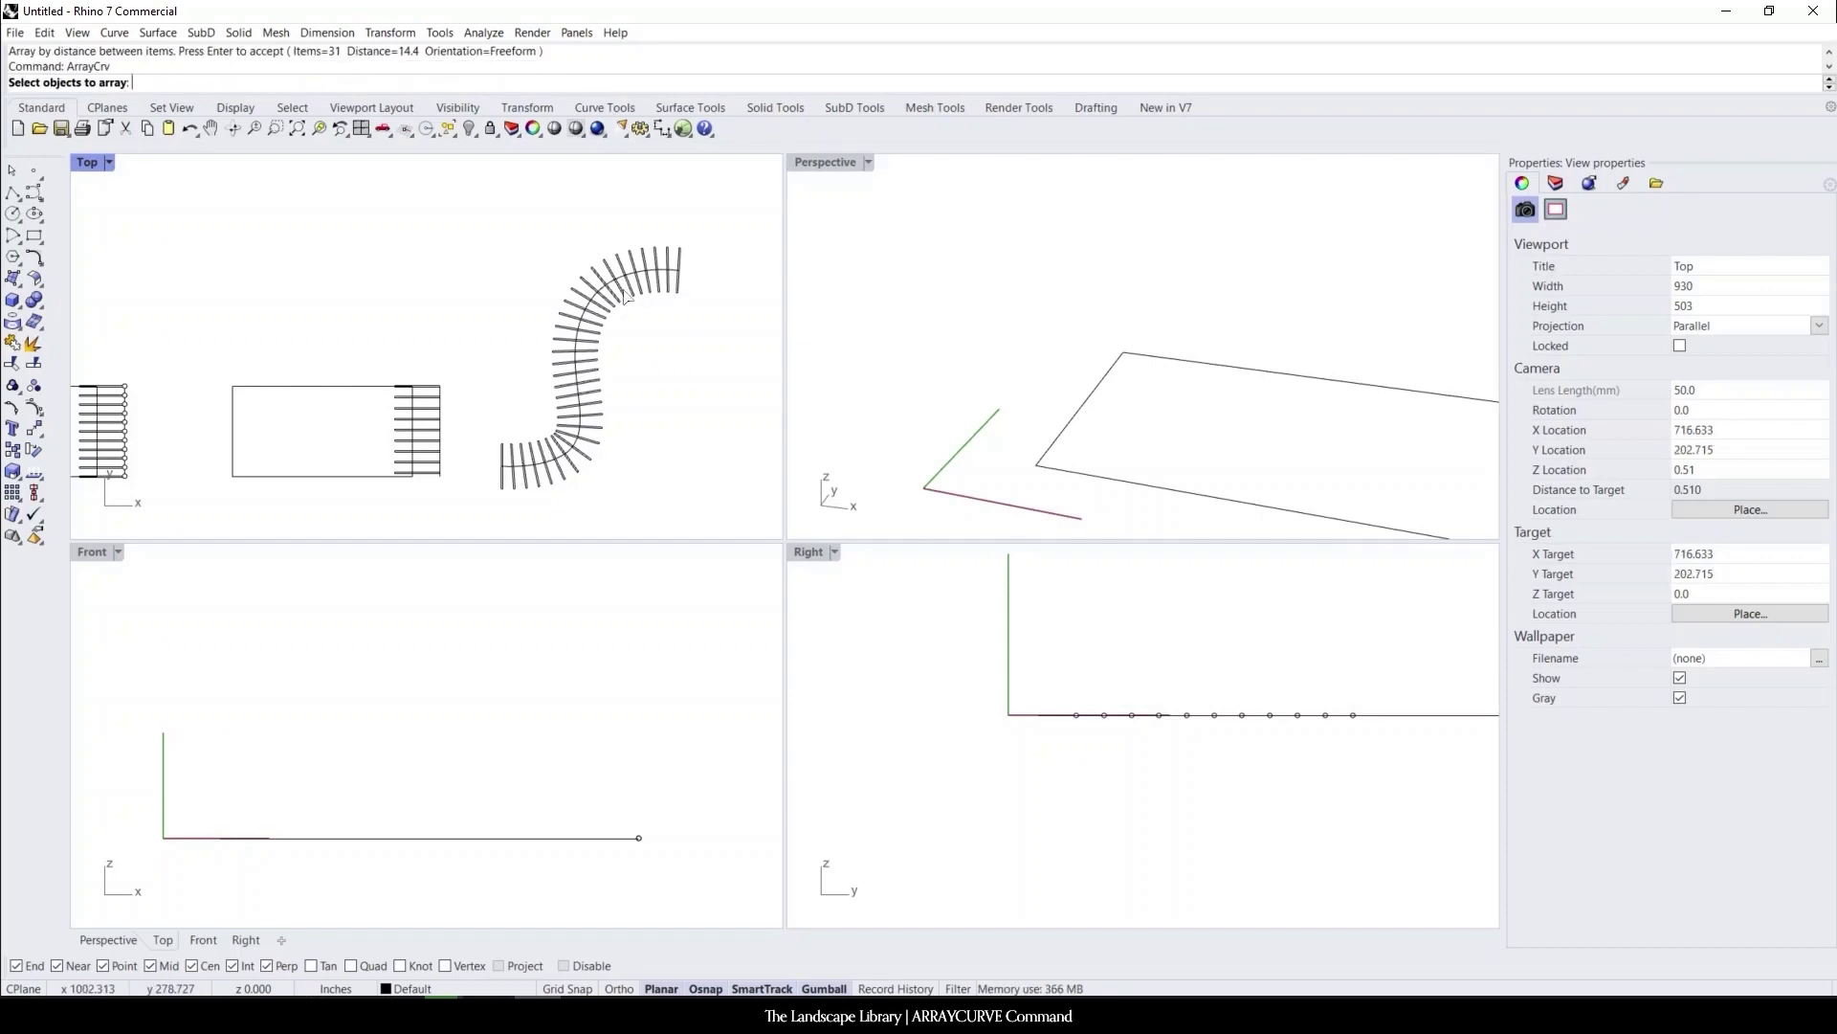